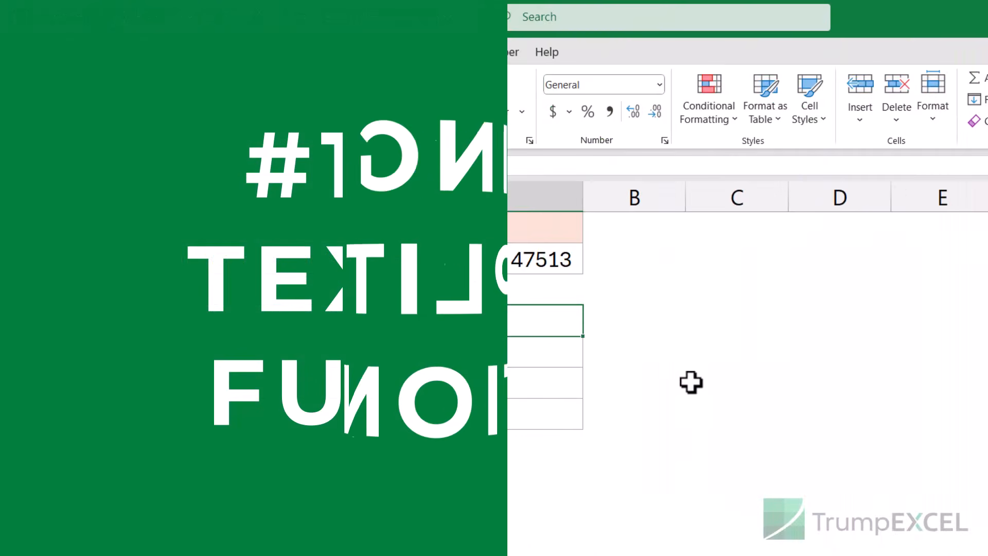
# Step: Split the address in A2 into rows starting at A4 with =TEXTSPLIT(A2,,", ") and select the range A4:A7
pyautogui.write('=textspl')
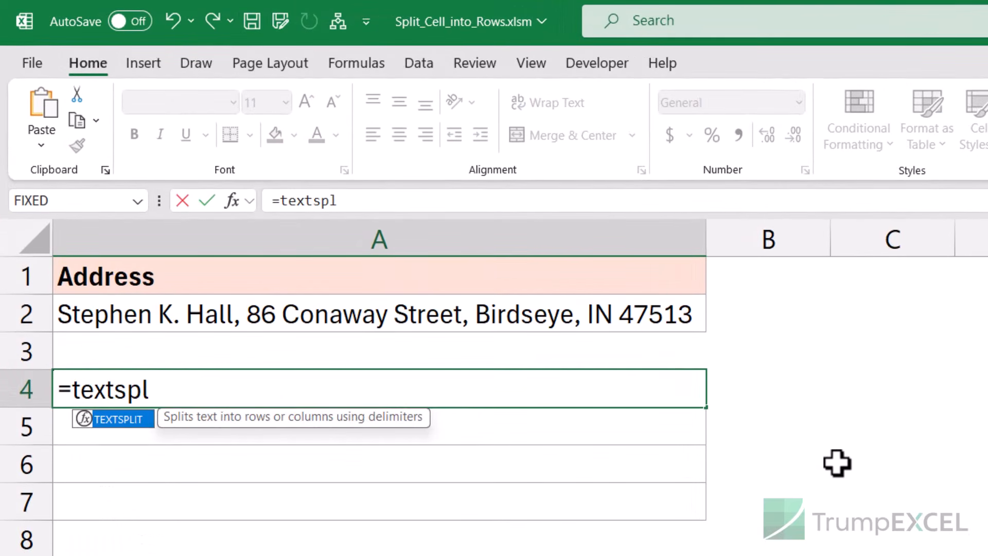
pyautogui.press('Tab')
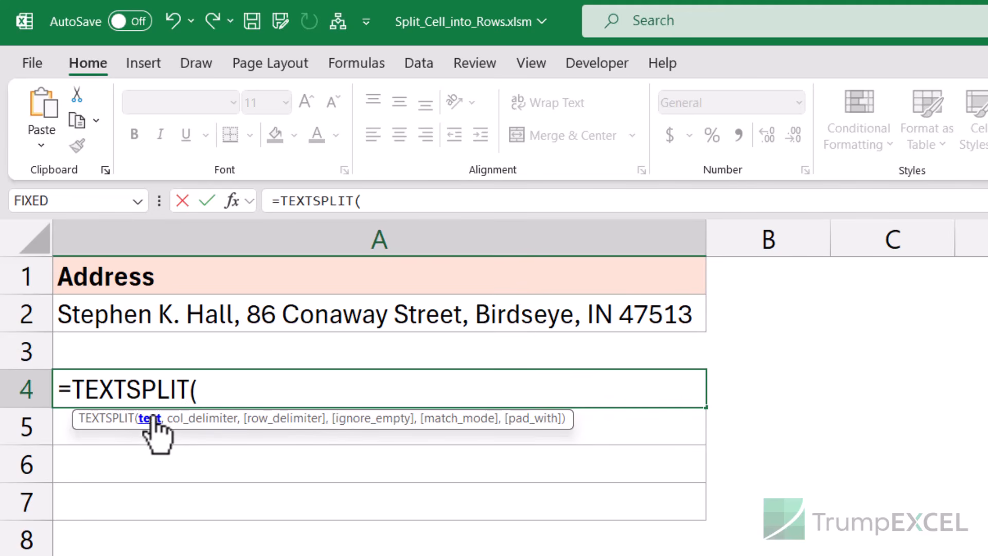
pyautogui.click(271, 314)
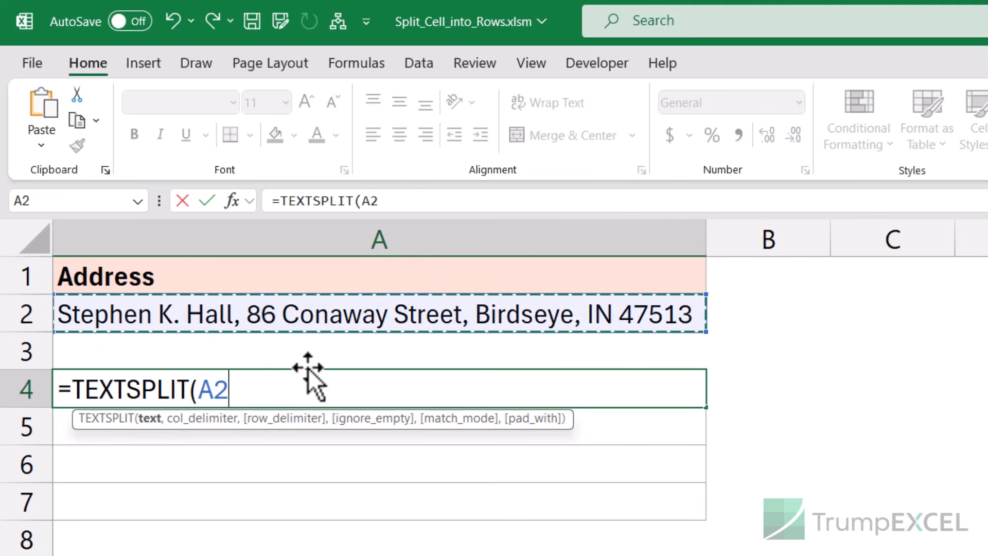
pyautogui.write(',')
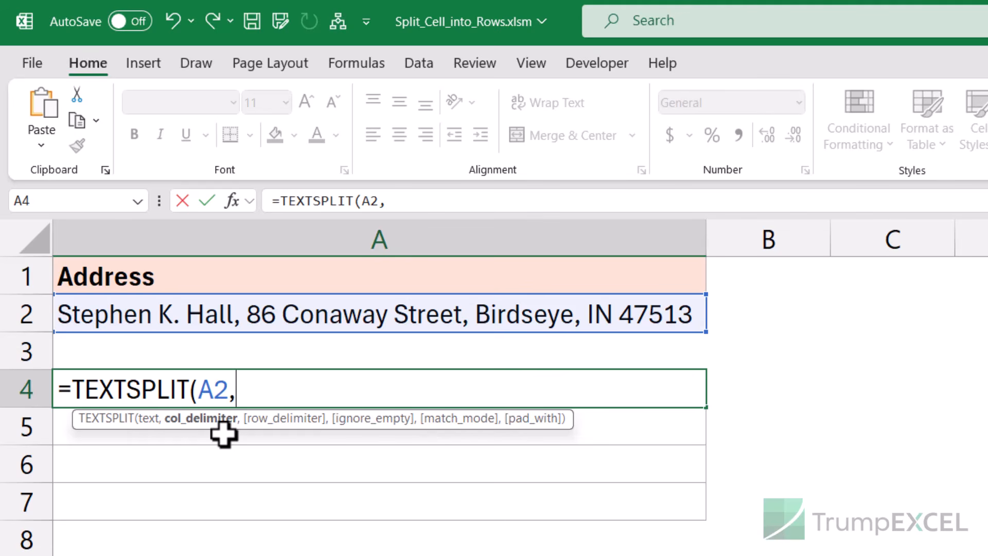
pyautogui.write(',')
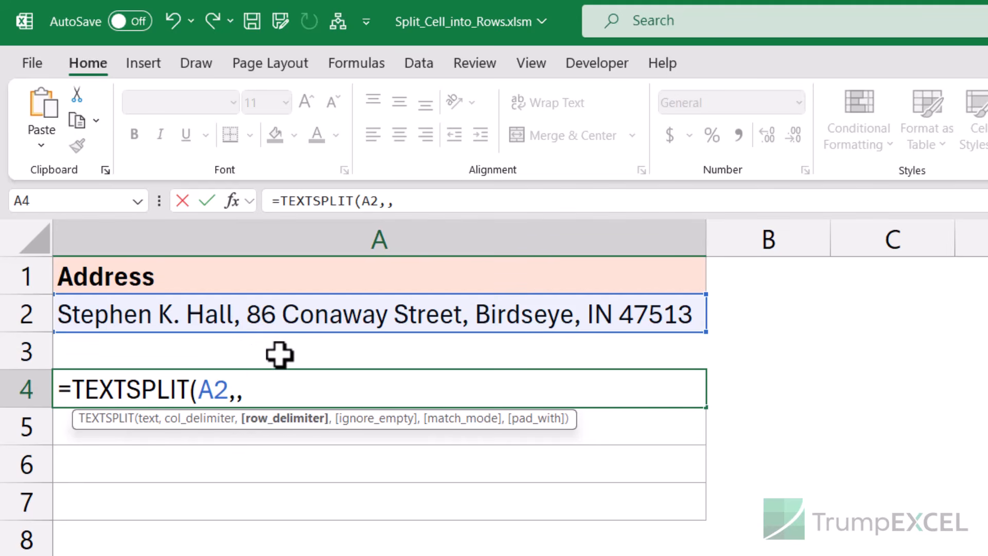
pyautogui.write('", "')
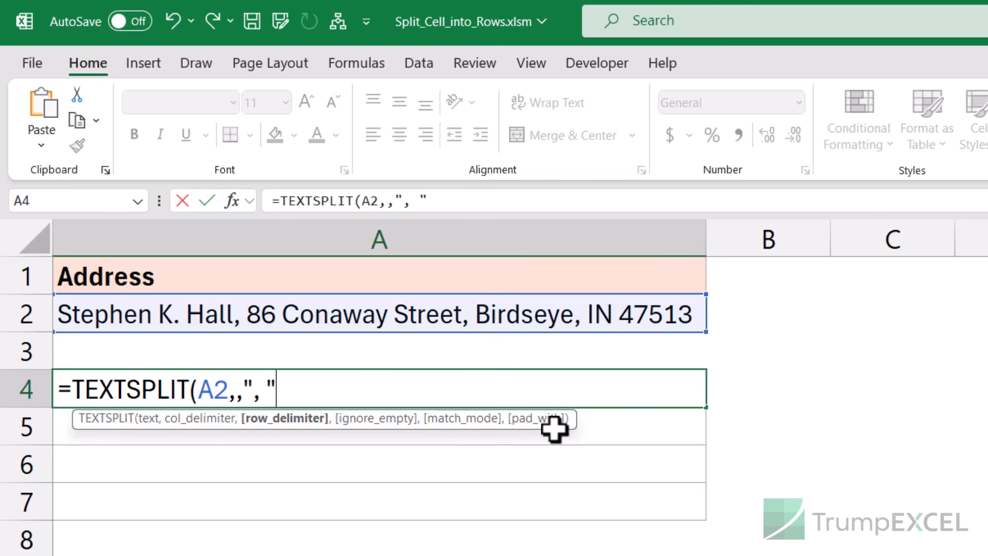
pyautogui.write(')')
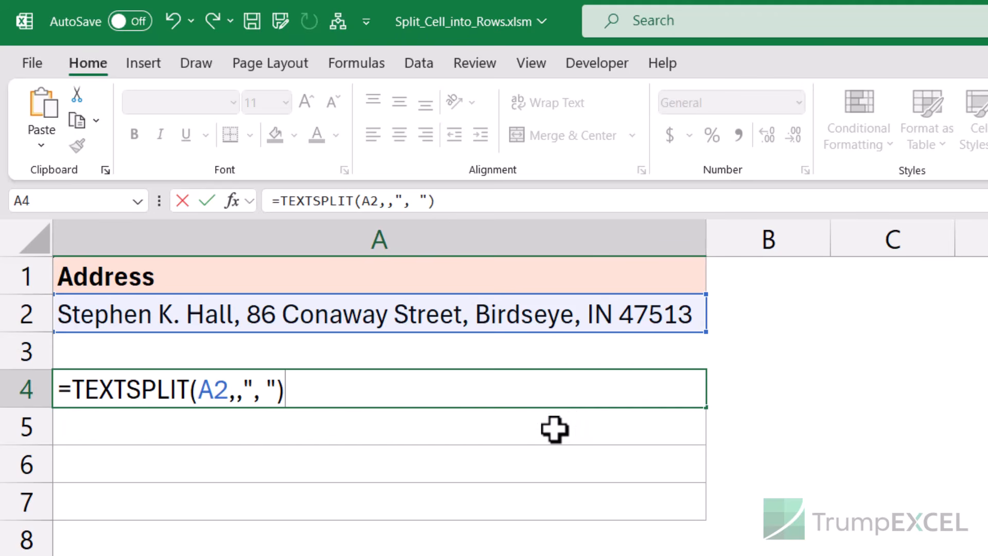
pyautogui.press('Return')
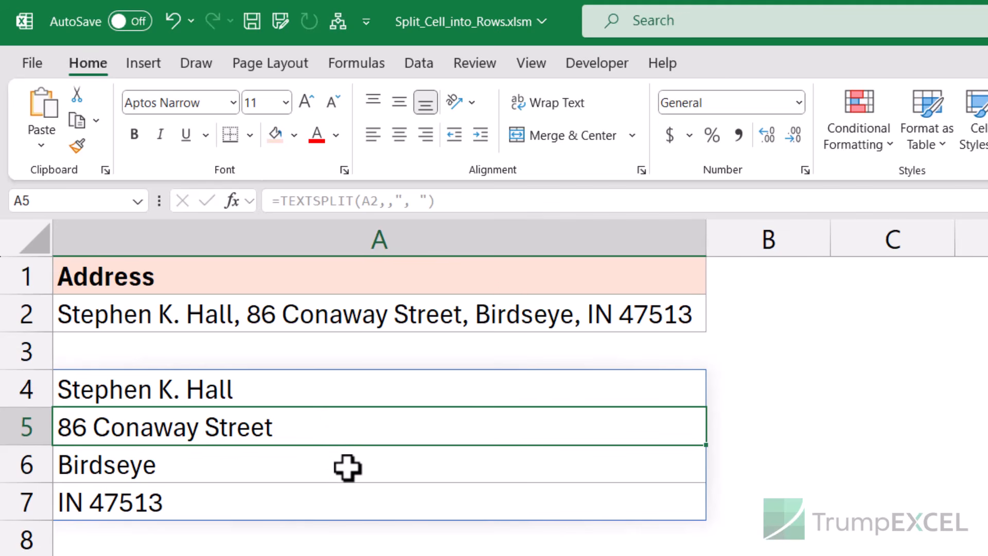
pyautogui.moveTo(350, 399); pyautogui.dragTo(353, 495)
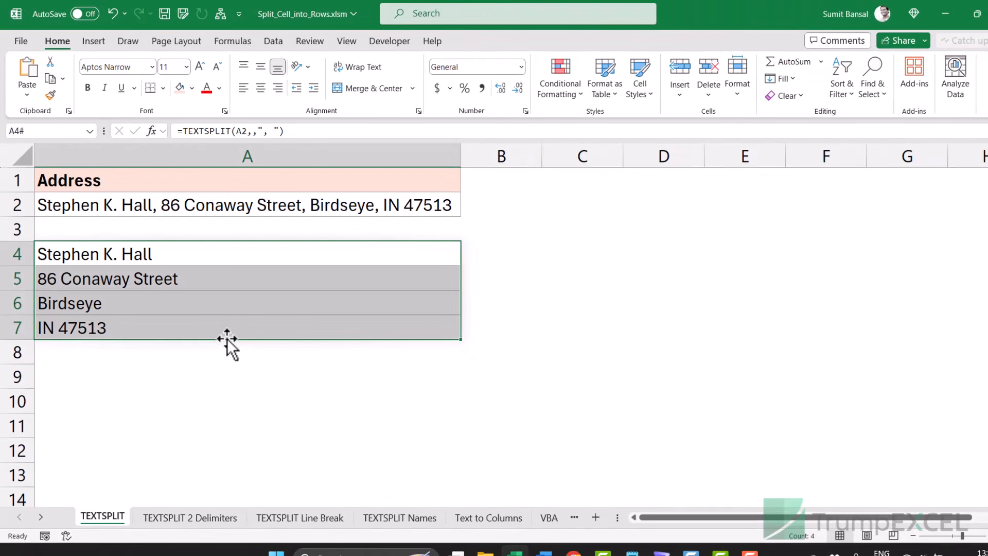
# Step: Open the TEXTSPLIT 2 Delimiters sheet and widen column A so the full address in A2 fits
pyautogui.click(203, 519)
pyautogui.scroll(5, 283, 260)
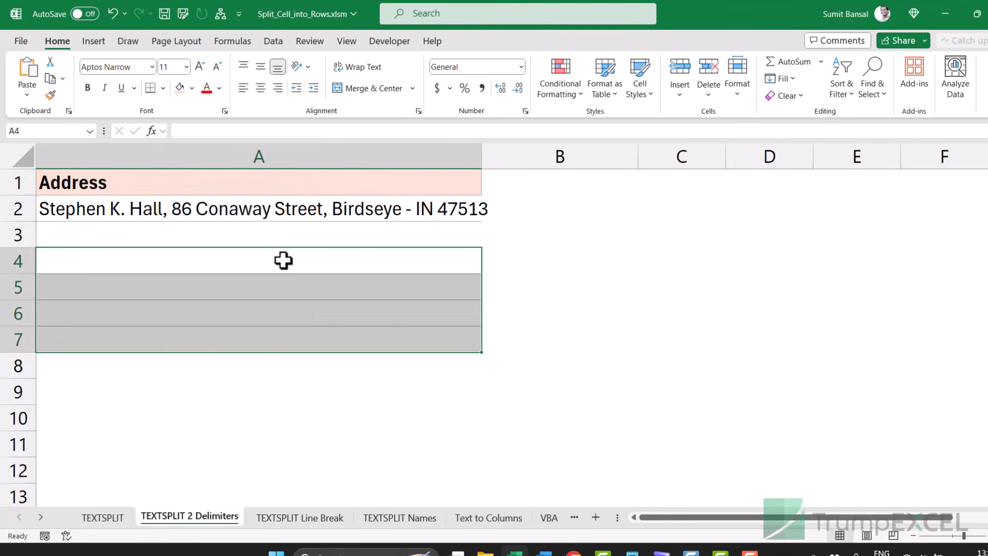
pyautogui.moveTo(551, 158); pyautogui.dragTo(616, 157)
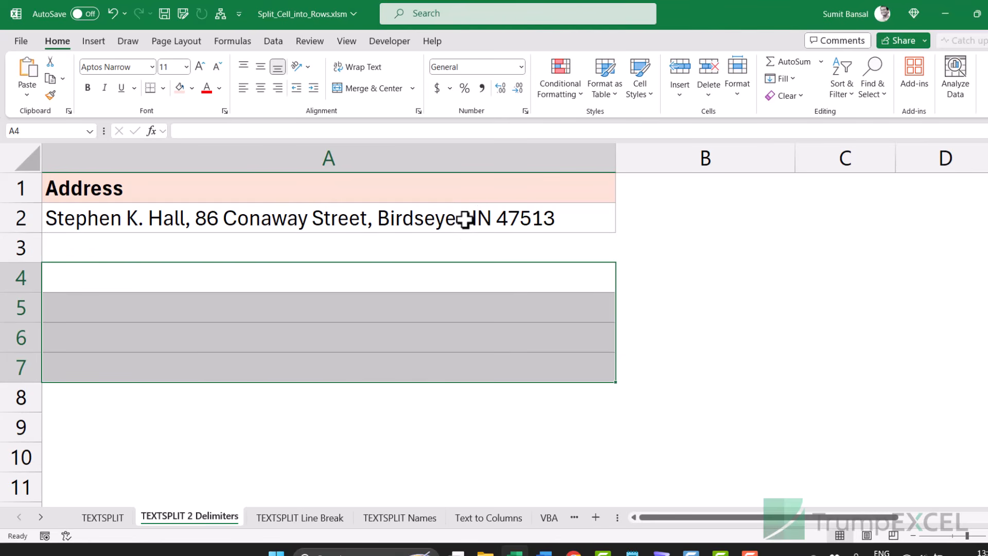
# Step: Split the address in A2 into rows starting at A4 using both delimiters with =TEXTSPLIT(A2,,{", "," - "})
pyautogui.click(373, 280)
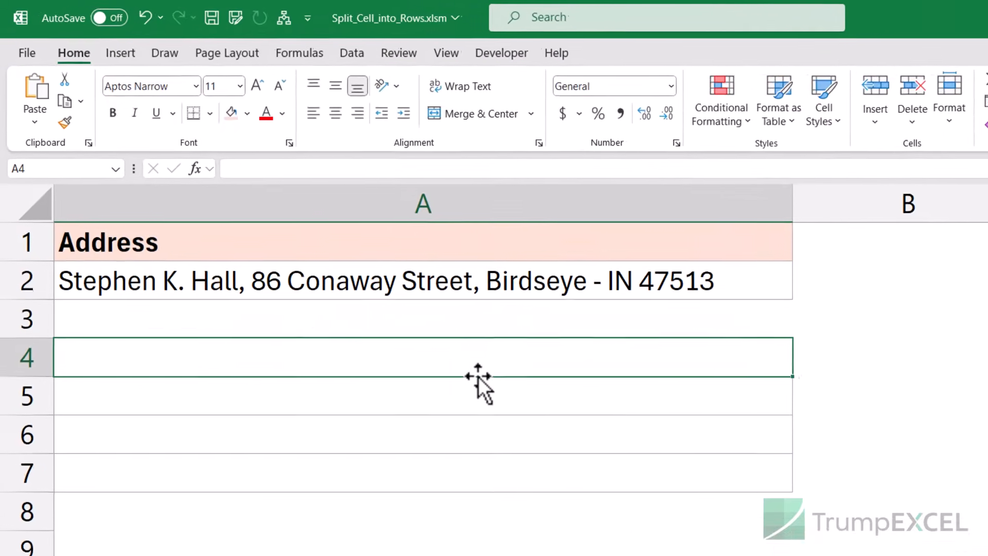
pyautogui.write('=te')
pyautogui.press('Tab')
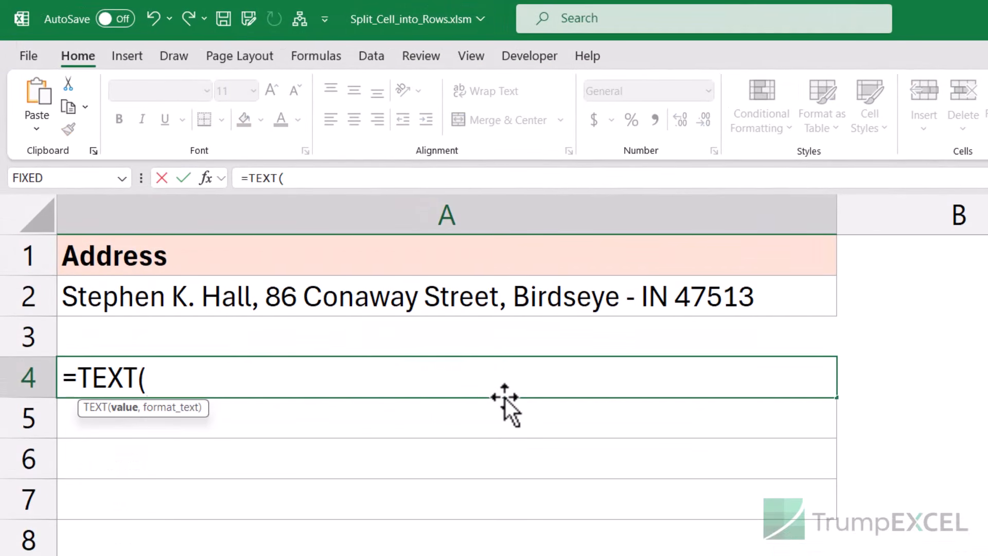
pyautogui.press('BackSpace')
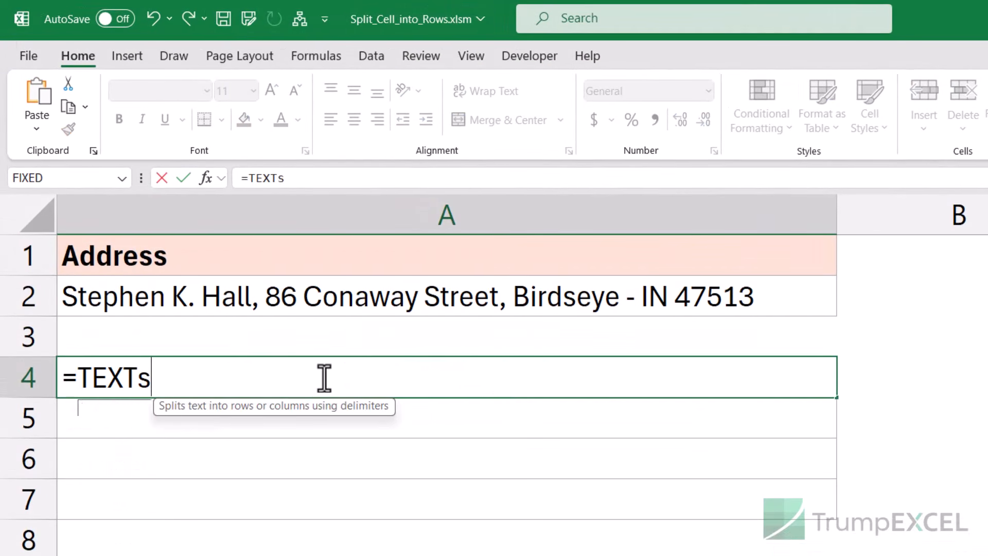
pyautogui.write('s')
pyautogui.press('Tab')
pyautogui.click(337, 308)
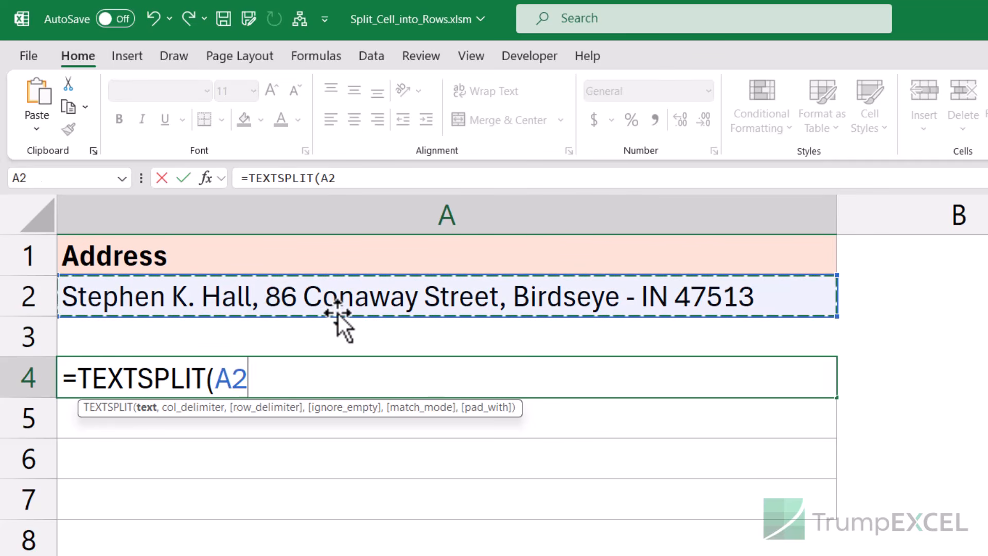
pyautogui.write(',')
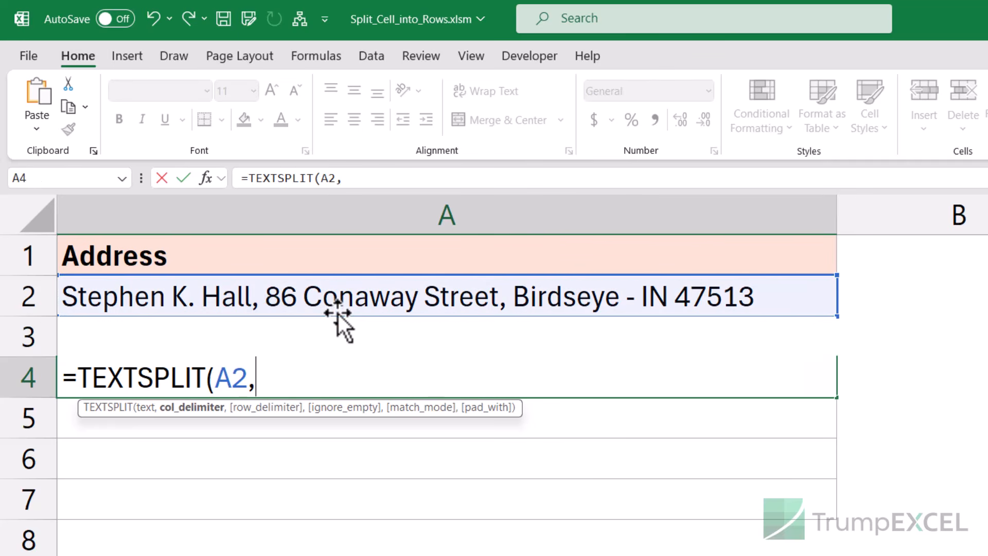
pyautogui.write(',')
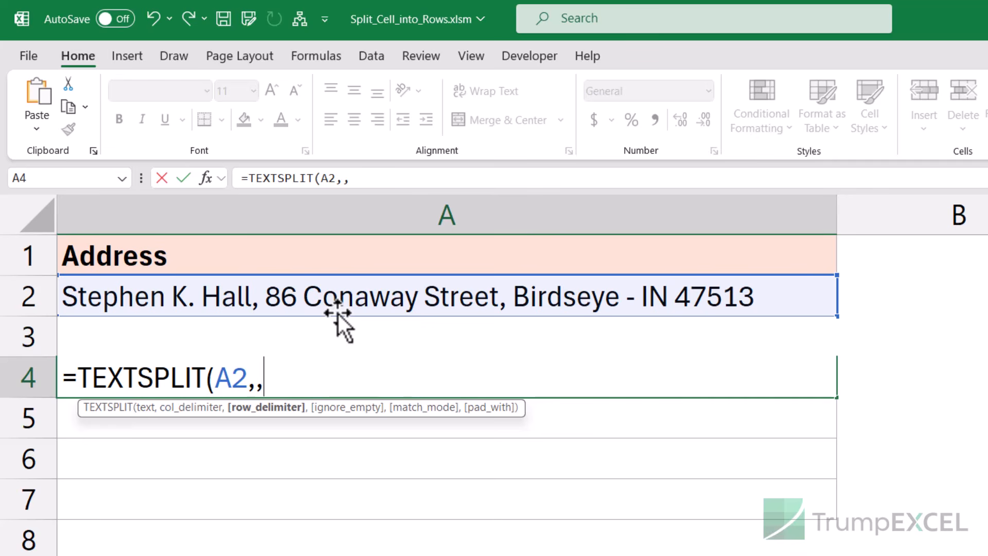
pyautogui.write('{", ",')
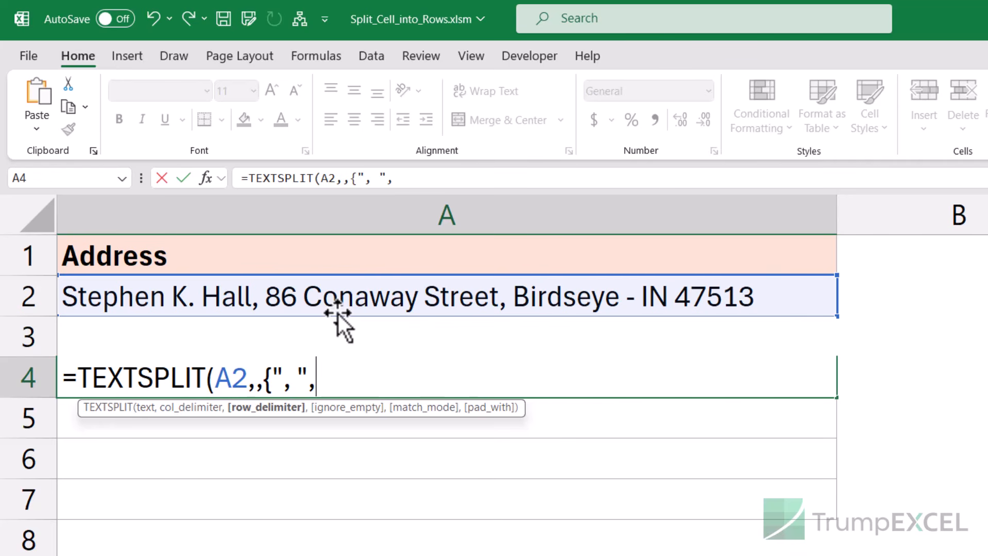
pyautogui.write('" - "}')
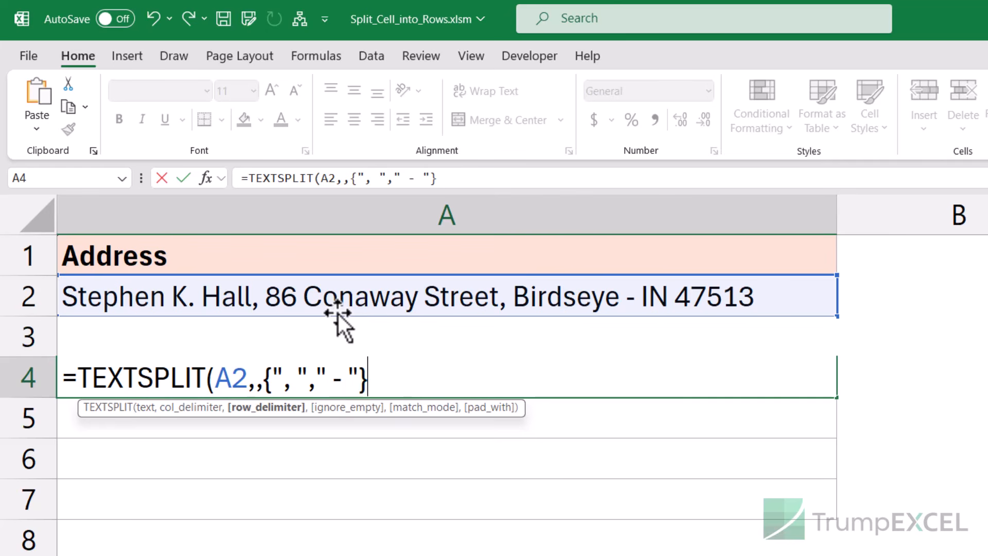
pyautogui.write(')')
pyautogui.press('Return')
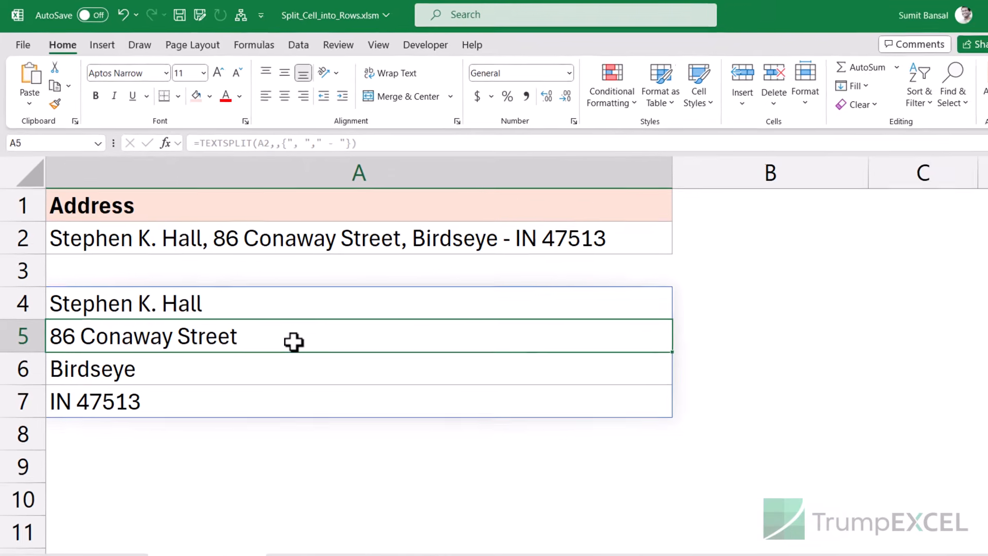
# Step: Compare the single-delimiter formula on the TEXTSPLIT sheet with the formula in A4 of the TEXTSPLIT 2 Delimiters sheet
pyautogui.click(101, 526)
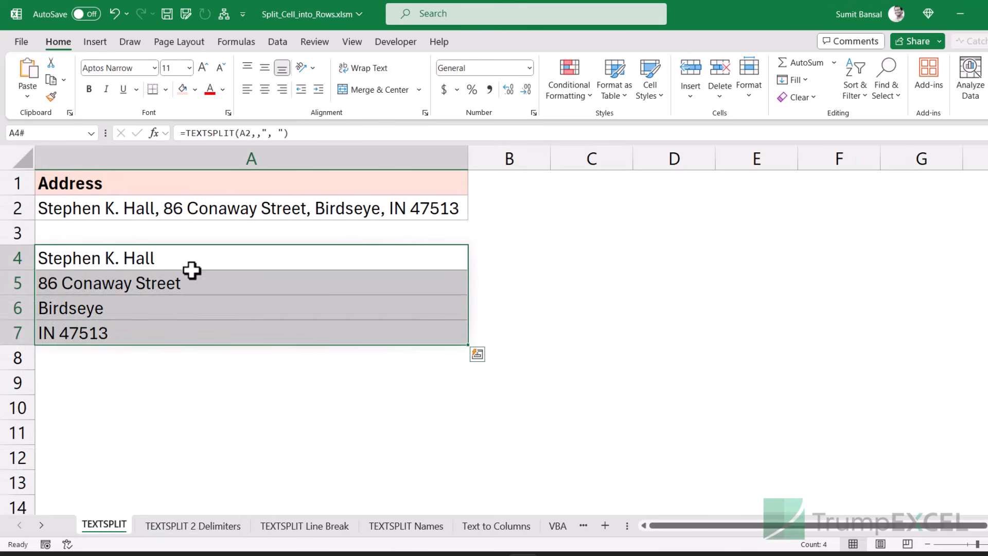
pyautogui.click(195, 529)
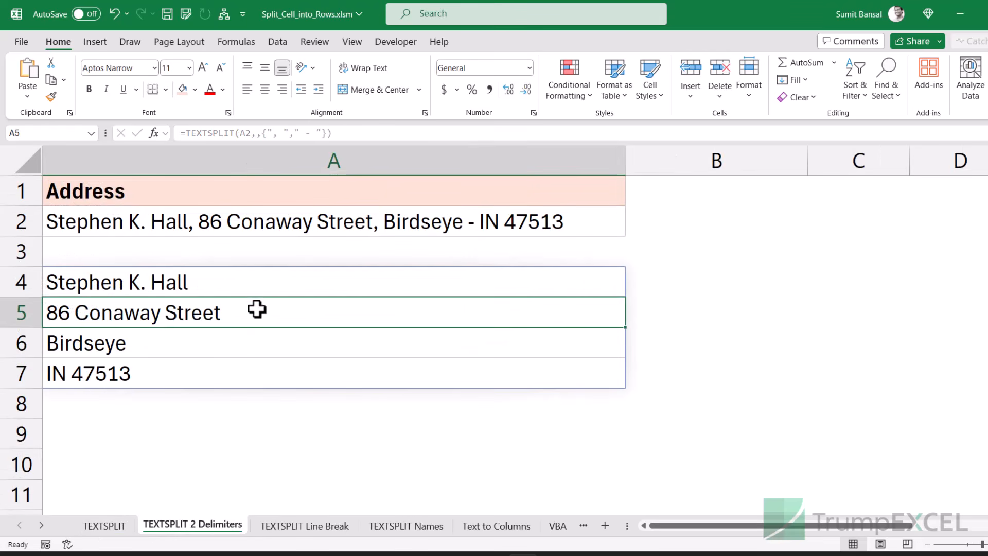
pyautogui.click(260, 283)
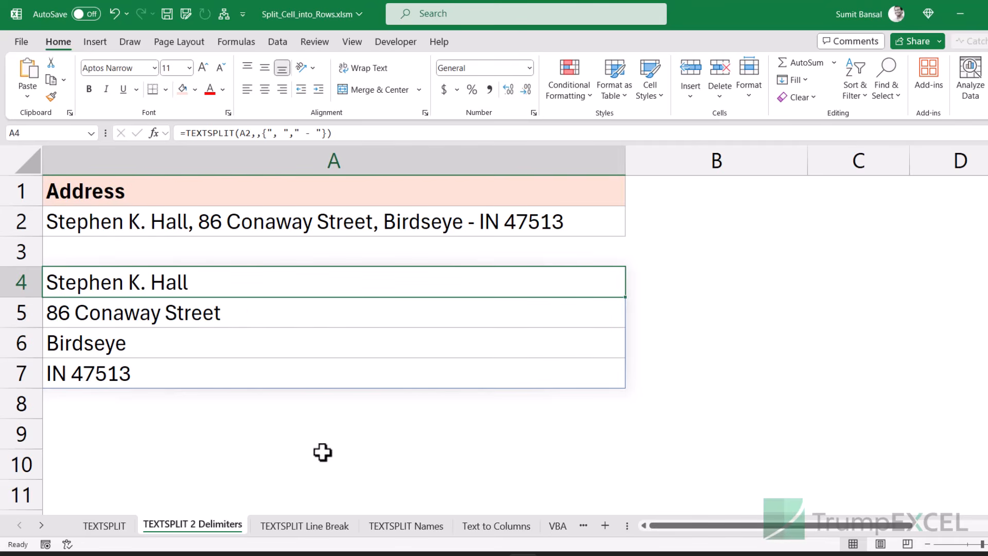
# Step: On the TEXTSPLIT Line Break sheet, split the multi-line address in A2 into rows starting at A4 with =TEXTSPLIT(A2,,CHAR(10))
pyautogui.click(316, 525)
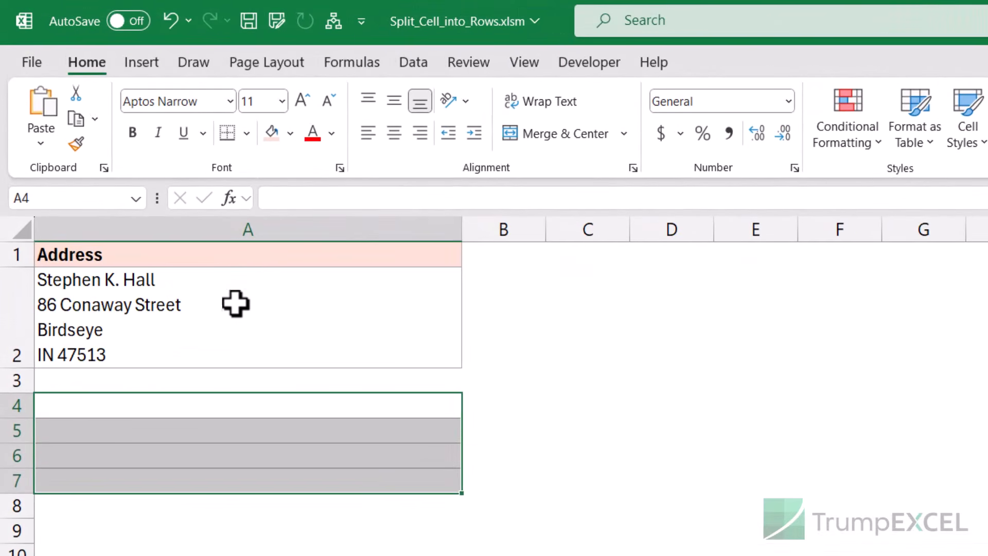
pyautogui.click(236, 293)
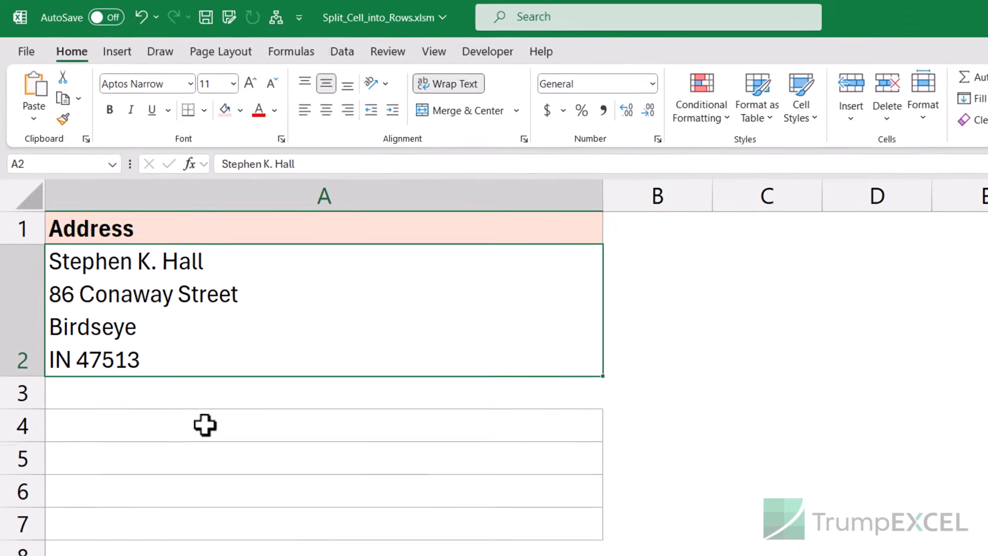
pyautogui.click(205, 425)
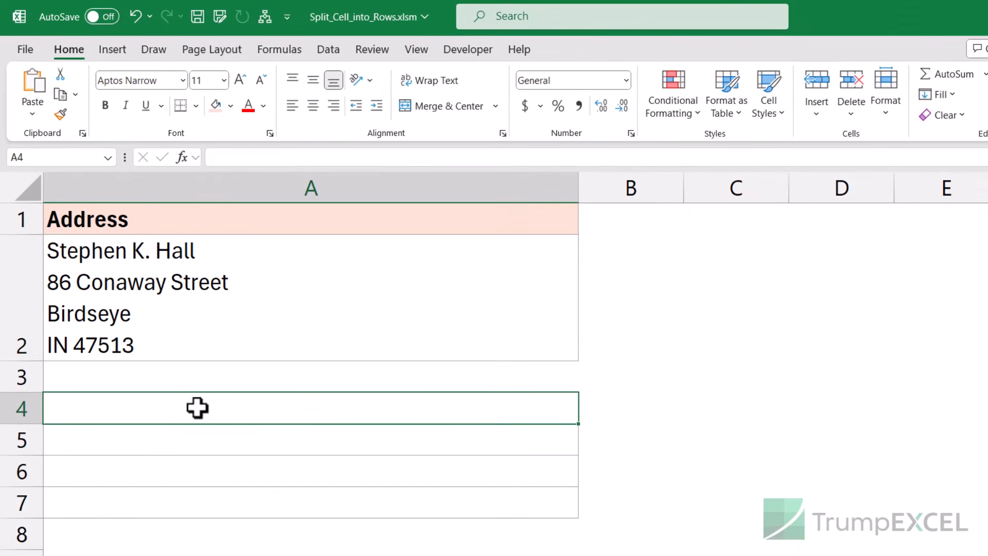
pyautogui.write('=text')
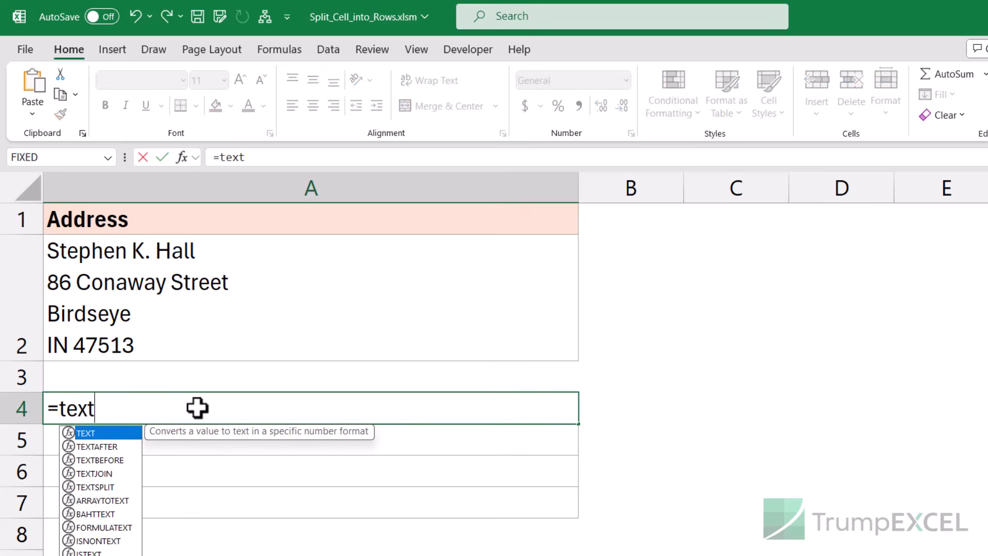
pyautogui.write('s')
pyautogui.press('Tab')
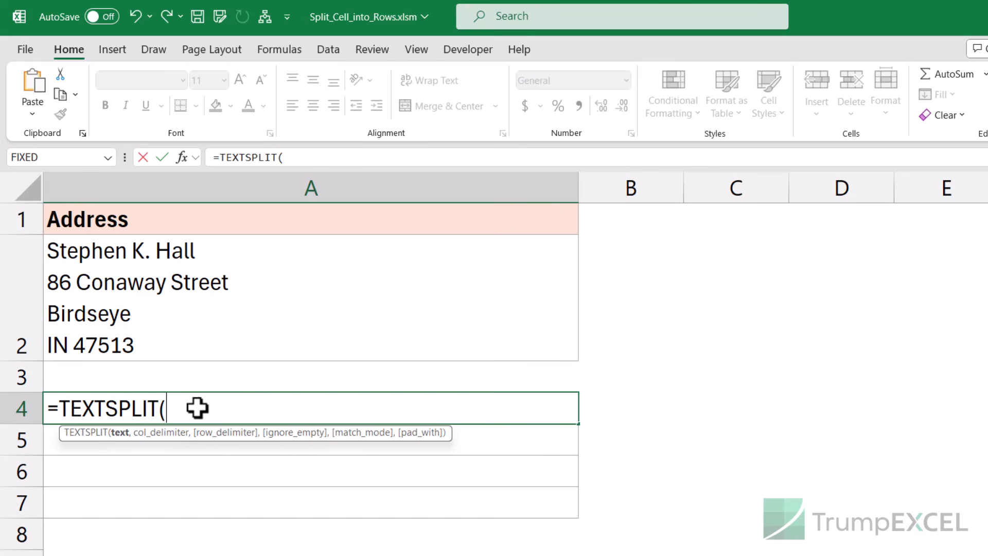
pyautogui.click(203, 325)
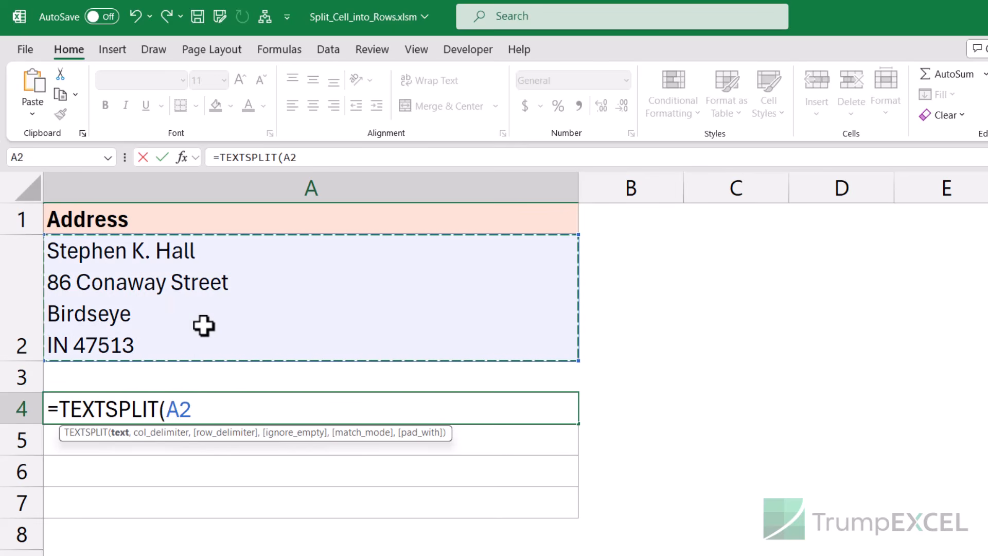
pyautogui.write(',,')
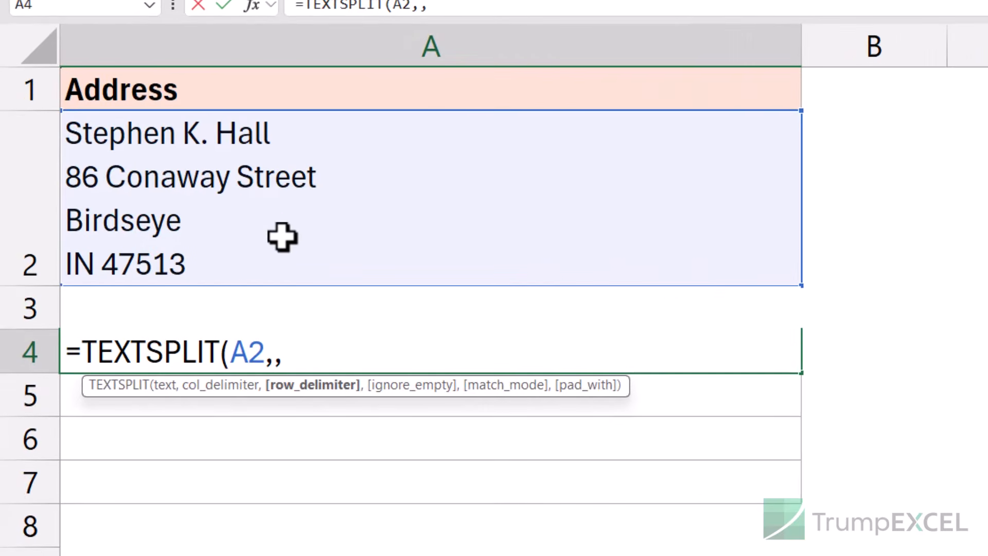
pyautogui.write('char(10))')
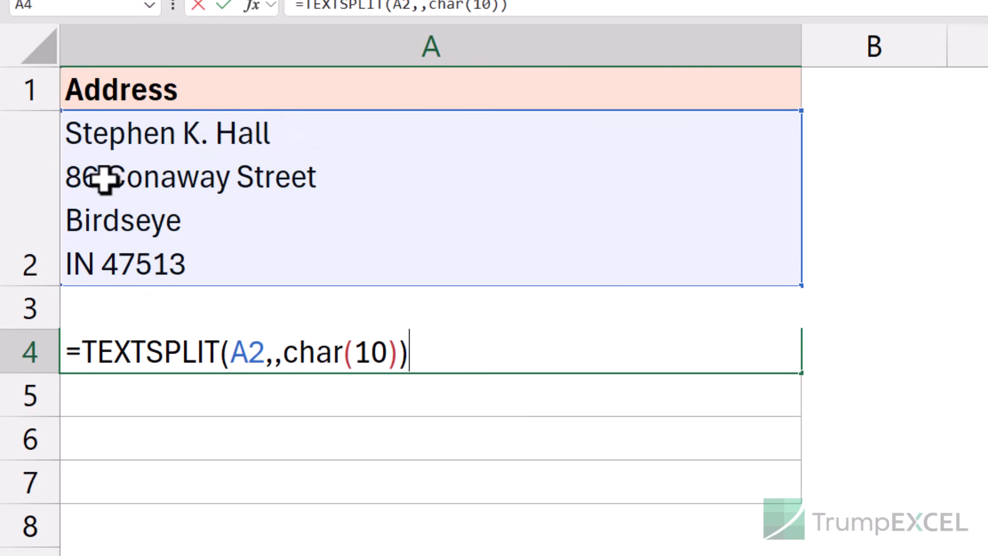
pyautogui.press('Return')
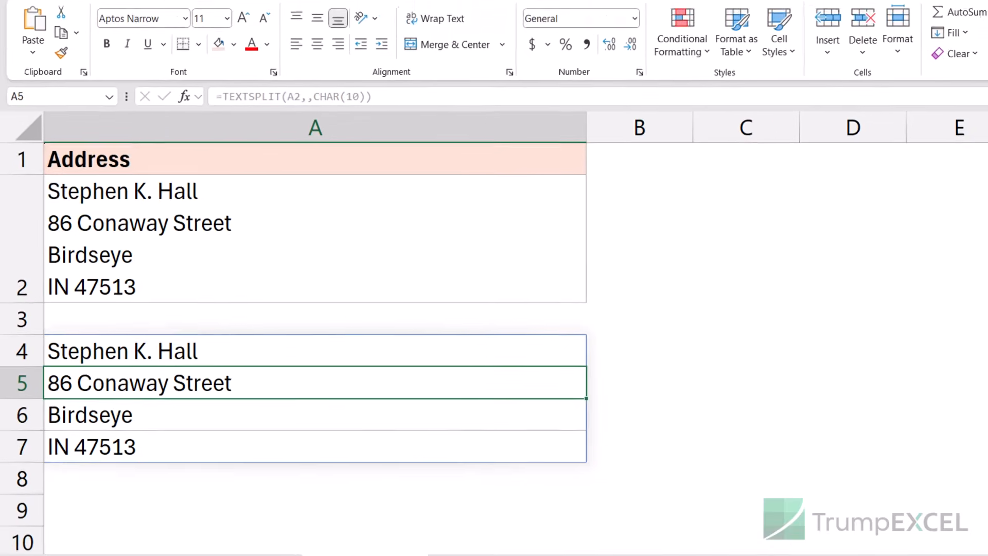
# Step: On the TEXTSPLIT Names sheet, combine the names in A2:A4 into one string in D2 with =TEXTJOIN(", ",,A2:A4)
pyautogui.click(445, 547)
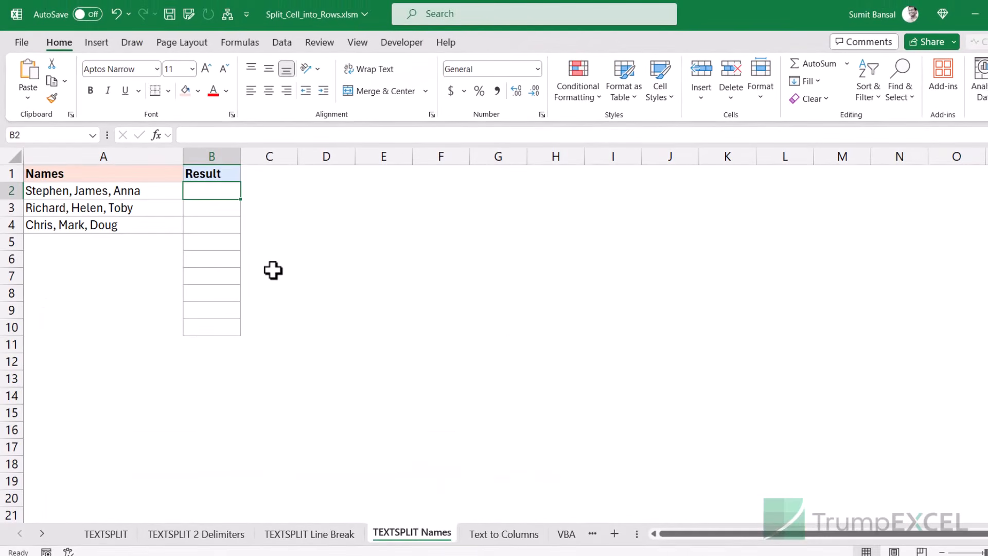
pyautogui.scroll(2, 311, 277)
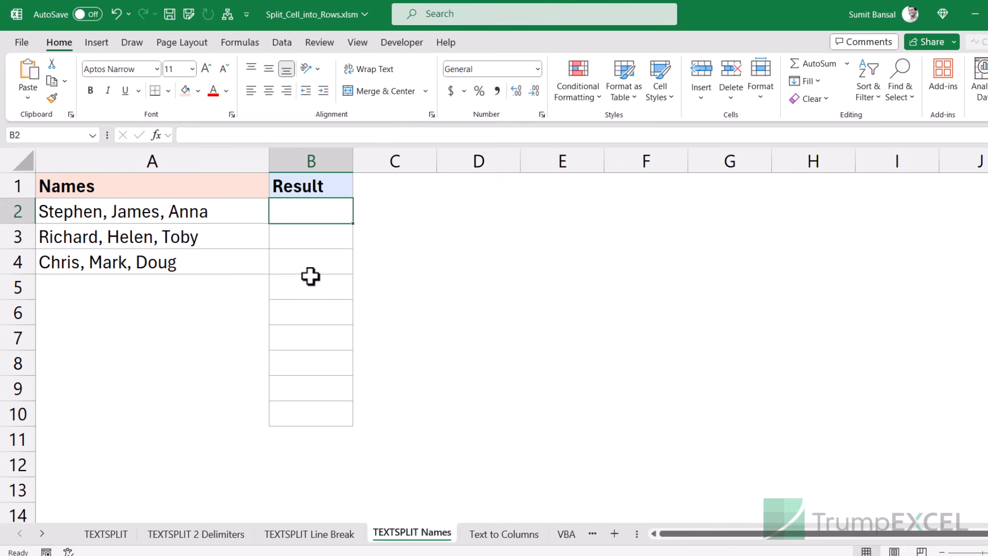
pyautogui.moveTo(223, 214); pyautogui.dragTo(223, 260)
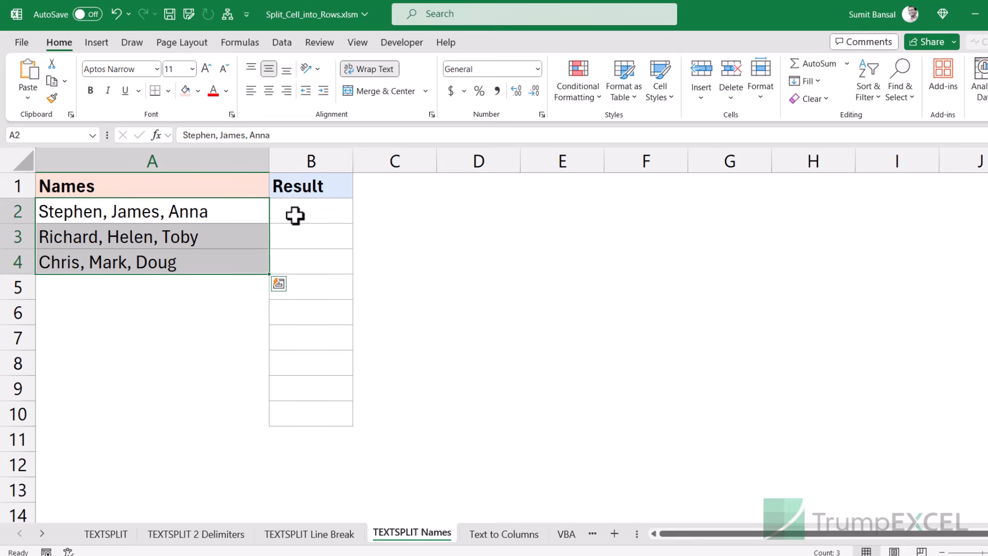
pyautogui.moveTo(294, 216); pyautogui.dragTo(289, 406)
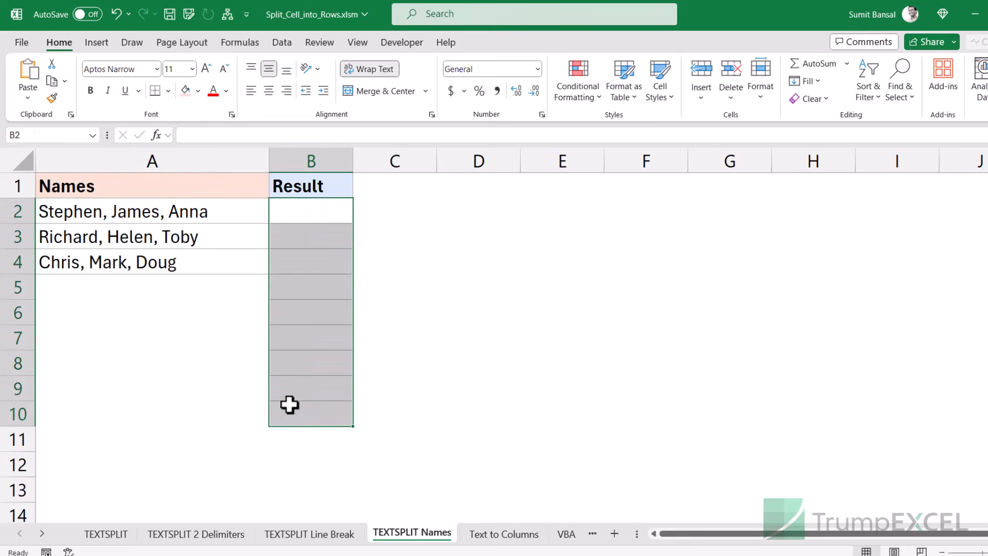
pyautogui.moveTo(218, 215); pyautogui.dragTo(218, 256)
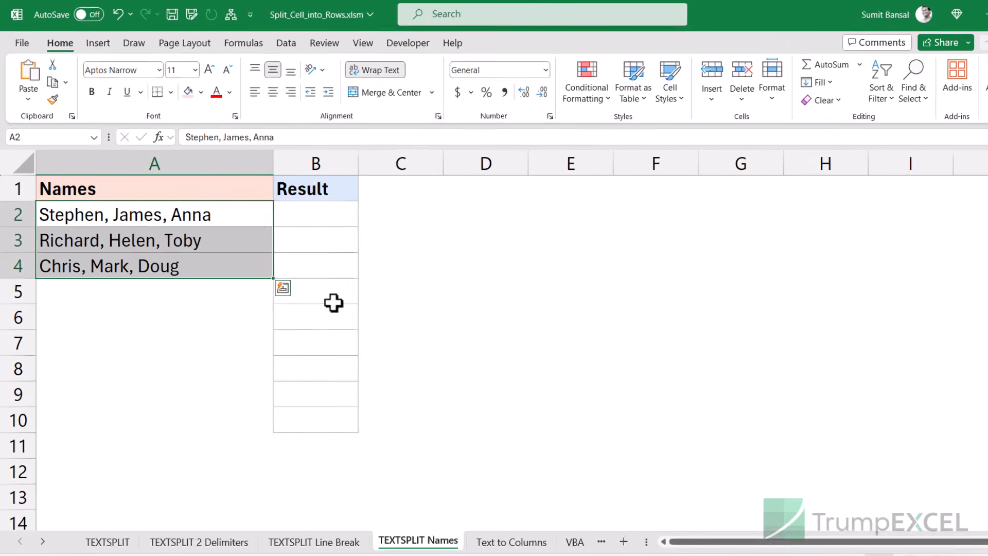
pyautogui.click(483, 214)
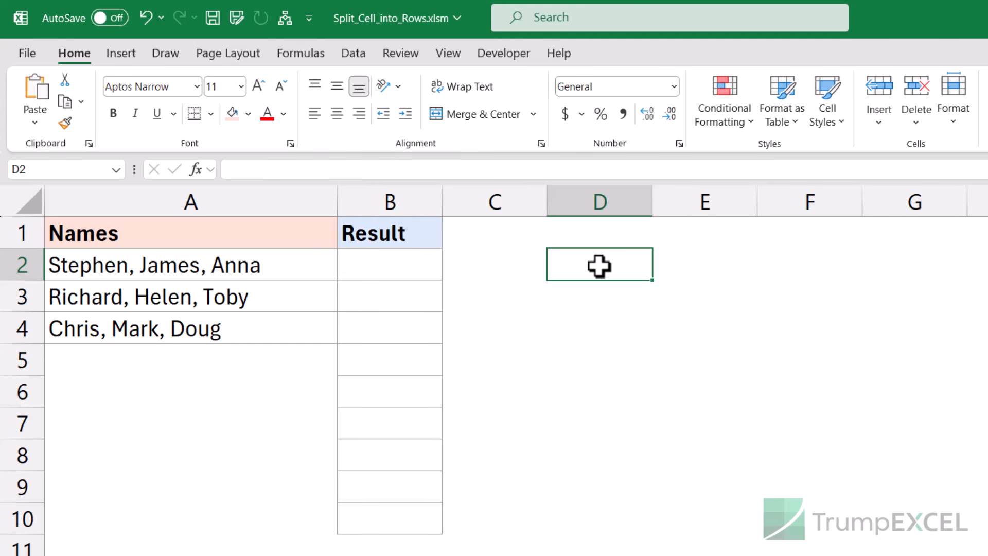
pyautogui.write('=textj')
pyautogui.press('Tab')
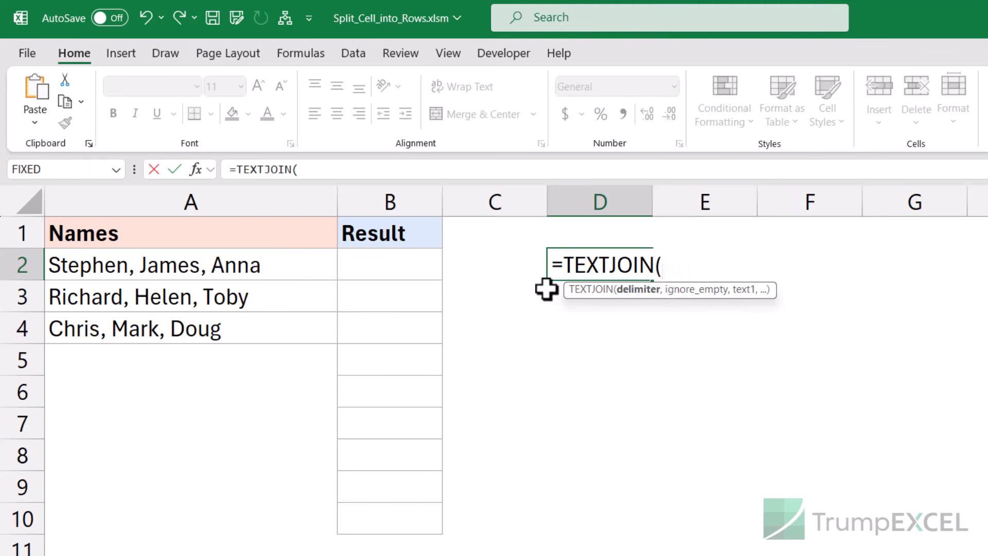
pyautogui.write(',')
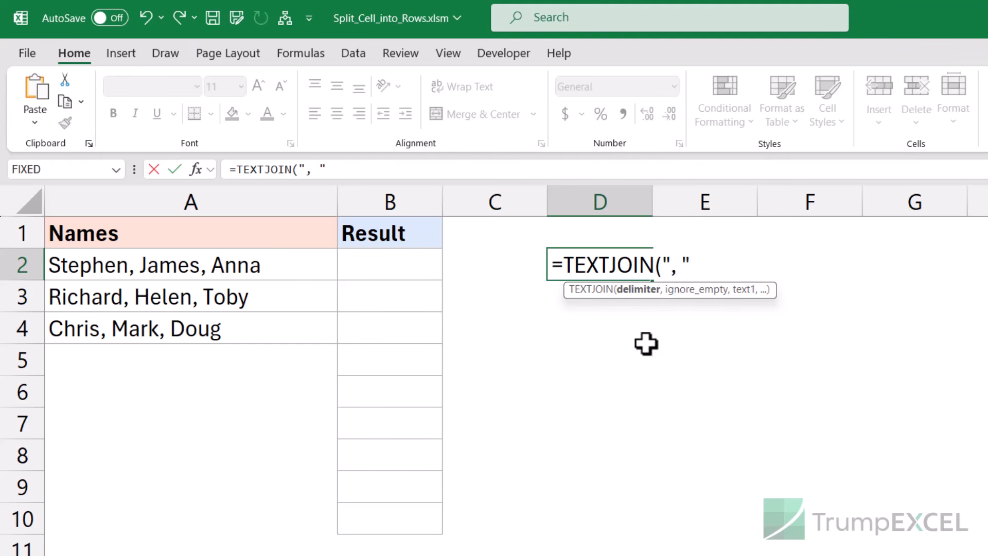
pyautogui.write('",')
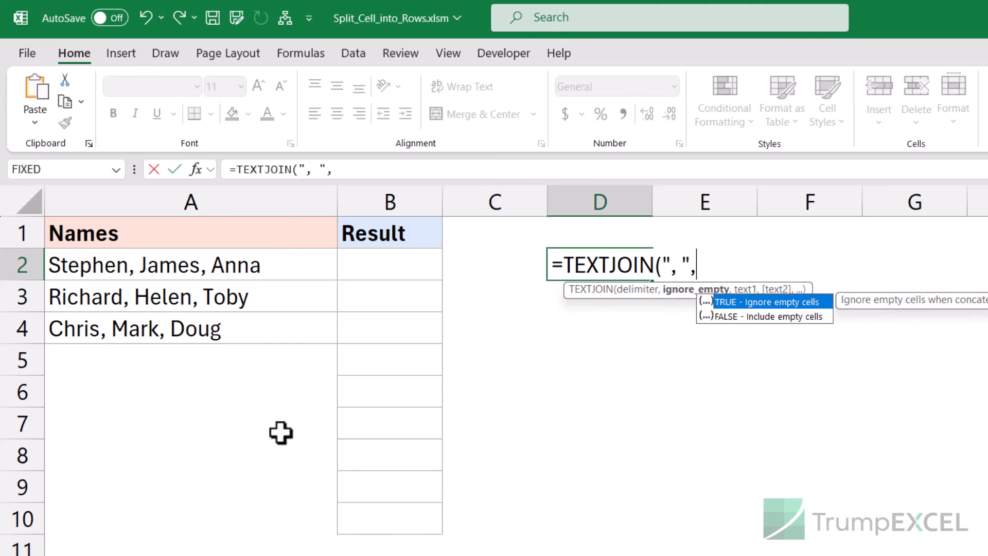
pyautogui.write(',')
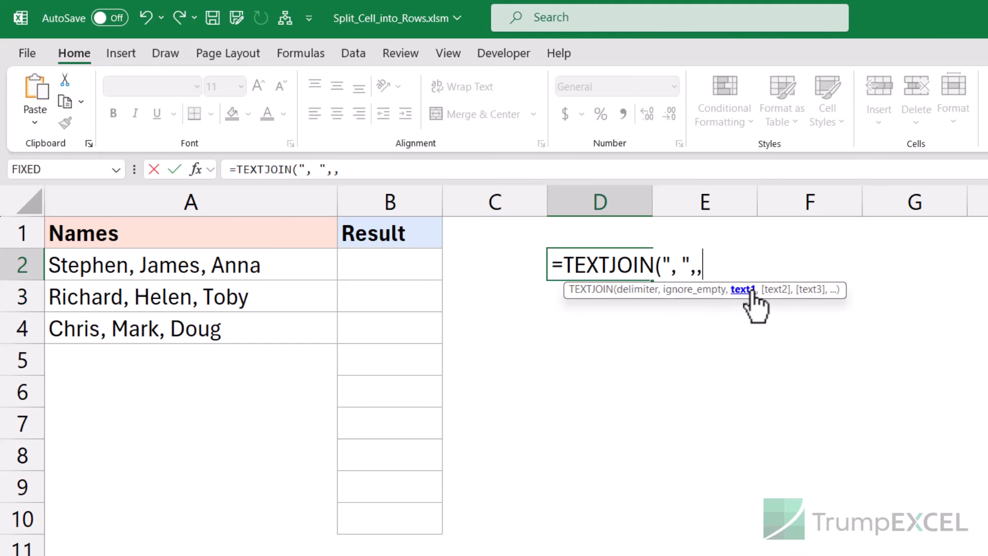
pyautogui.click(282, 277)
pyautogui.moveTo(282, 276); pyautogui.dragTo(275, 322)
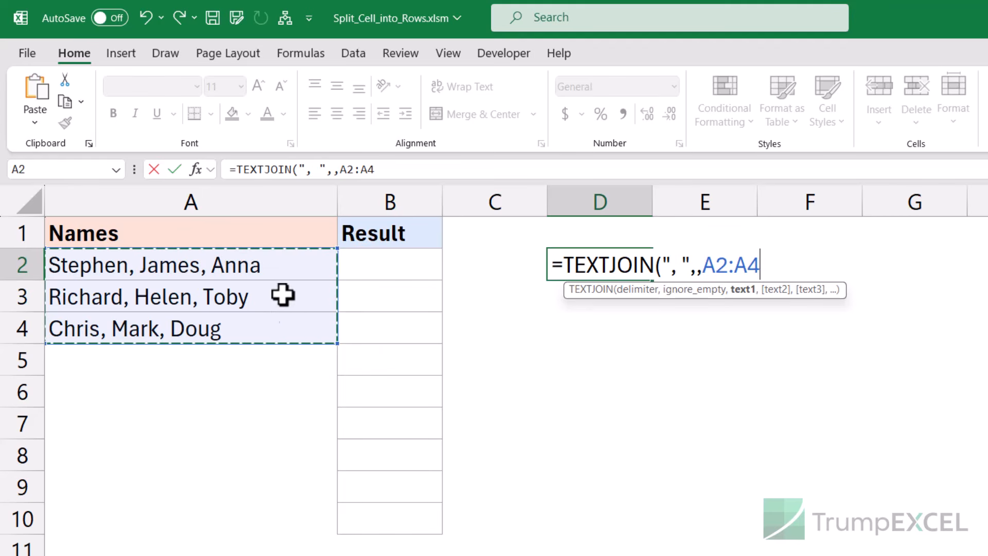
pyautogui.write(')')
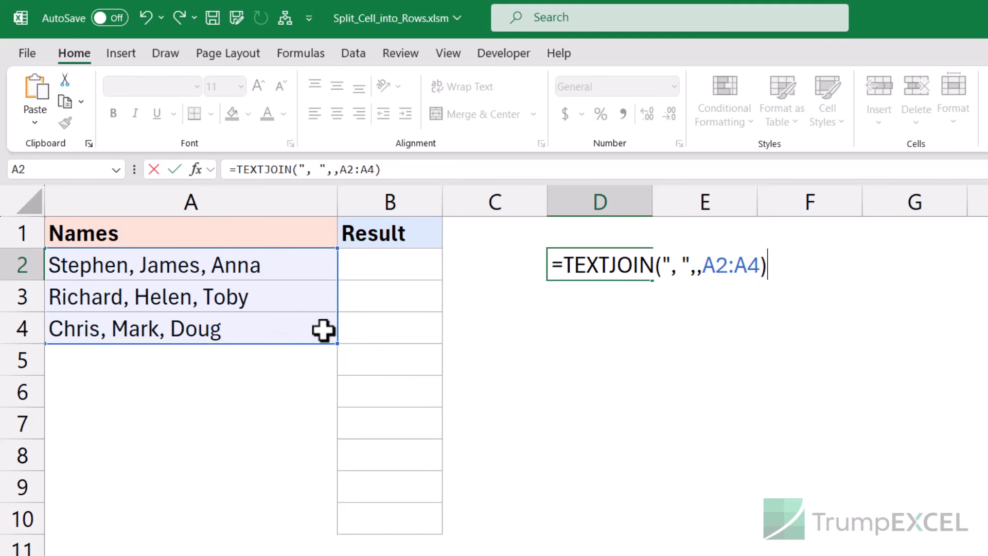
pyautogui.press('Return')
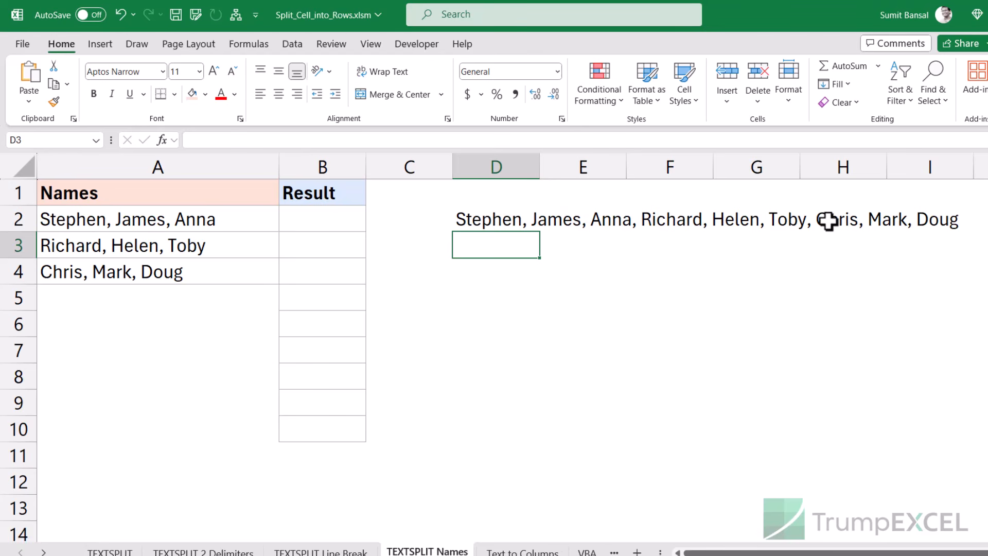
# Step: Wrap the D2 formula in TEXTSPLIT to split the names into rows: =TEXTSPLIT(TEXTJOIN(", ",,A2:A4),,", ")
pyautogui.press('Up')
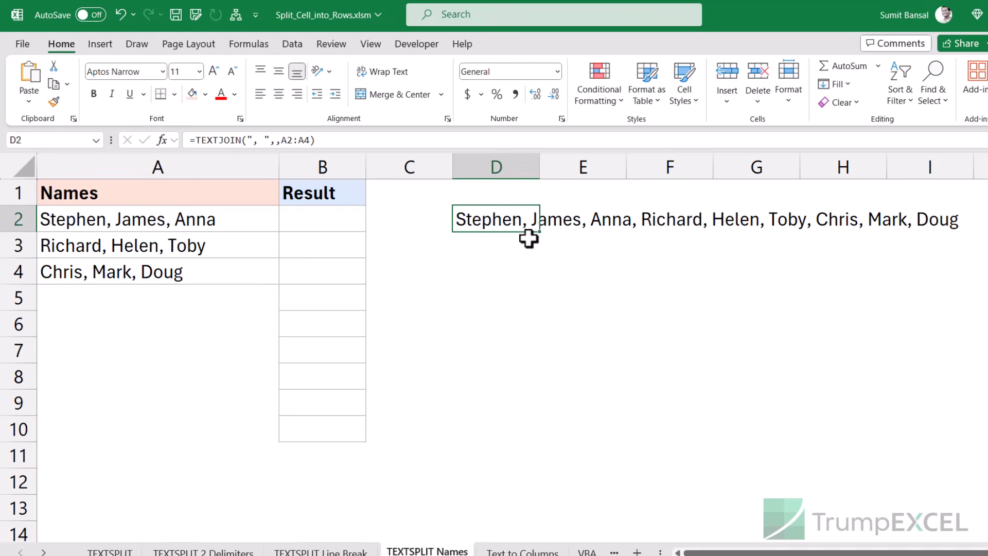
pyautogui.press('F2')
pyautogui.press('Left')
pyautogui.press('Left')
pyautogui.press('Left')
pyautogui.press('Left')
pyautogui.press('Left')
pyautogui.press('Left')
pyautogui.press('Left')
pyautogui.press('Left')
pyautogui.press('Left')
pyautogui.press('Left')
pyautogui.press('Left')
pyautogui.press('Left')
pyautogui.press('Left')
pyautogui.press('Left')
pyautogui.press('Left')
pyautogui.press('Left')
pyautogui.press('Left')
pyautogui.press('Left')
pyautogui.press('Left')
pyautogui.press('Left')
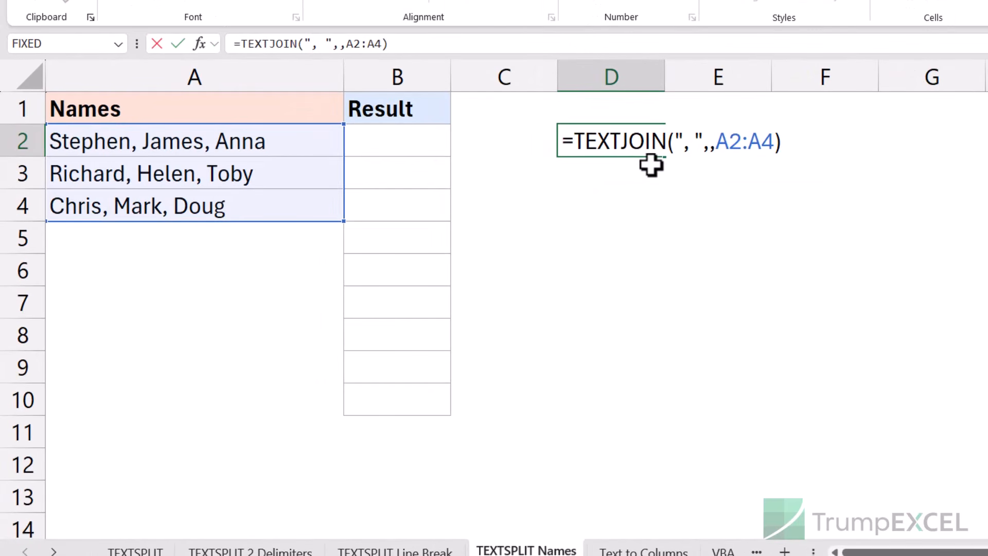
pyautogui.write('Text')
pyautogui.write('s')
pyautogui.press('Tab')
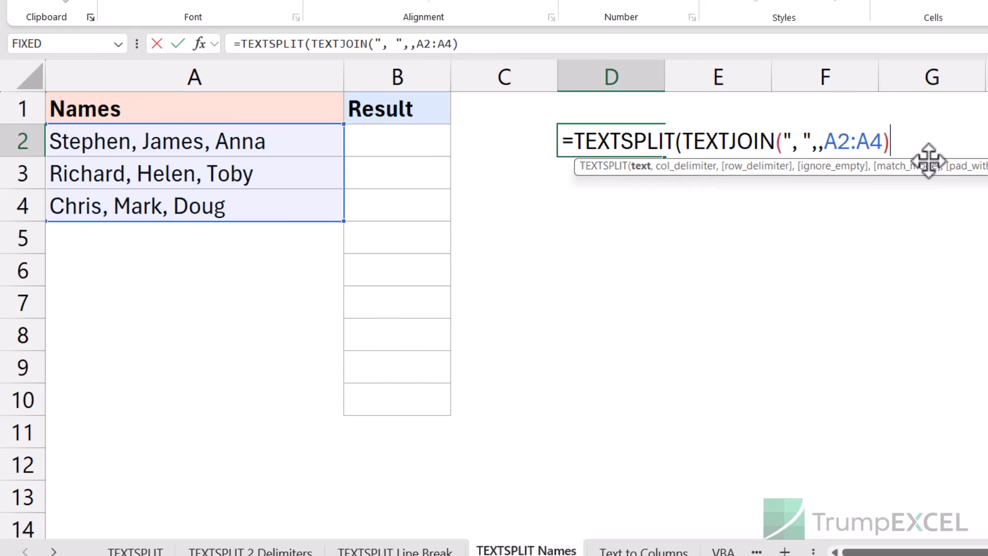
pyautogui.write(',')
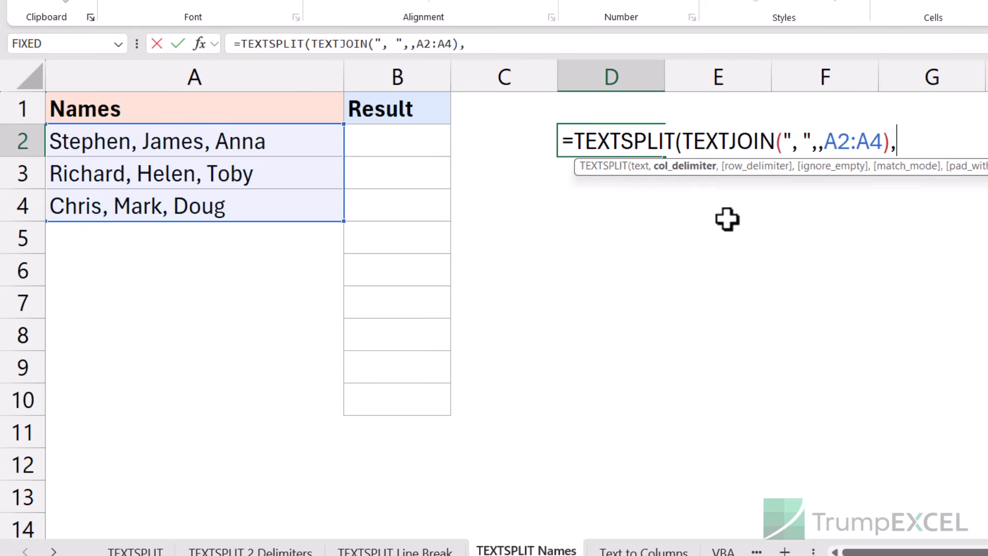
pyautogui.write(',')
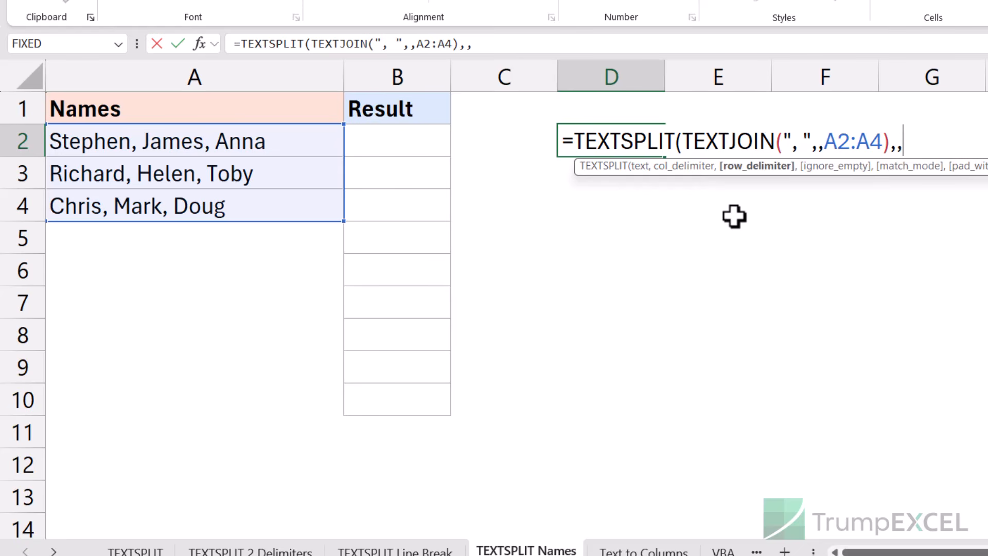
pyautogui.write('", ")')
pyautogui.press('Return')
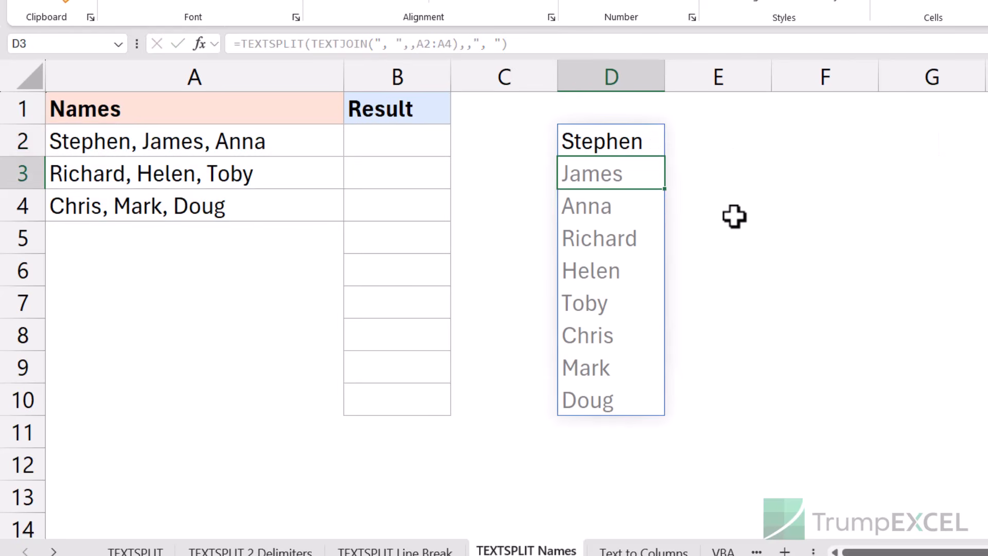
# Step: Copy the formula text from D2 into B2 under Result with its references unchanged, and clear D2
pyautogui.tripleClick(647, 140)
pyautogui.hotkey('ctrl', 'c')
pyautogui.press('Escape')
pyautogui.press('Left')
pyautogui.press('Left')
pyautogui.hotkey('ctrl', 'v')
pyautogui.press('Return')
pyautogui.press('Right')
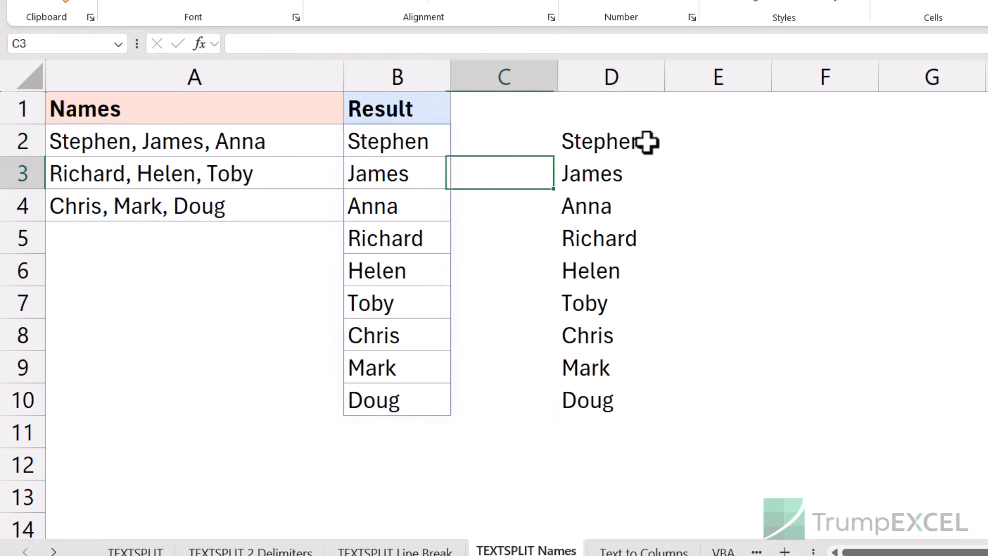
pyautogui.click(647, 142)
pyautogui.press('Delete')
pyautogui.click(348, 140)
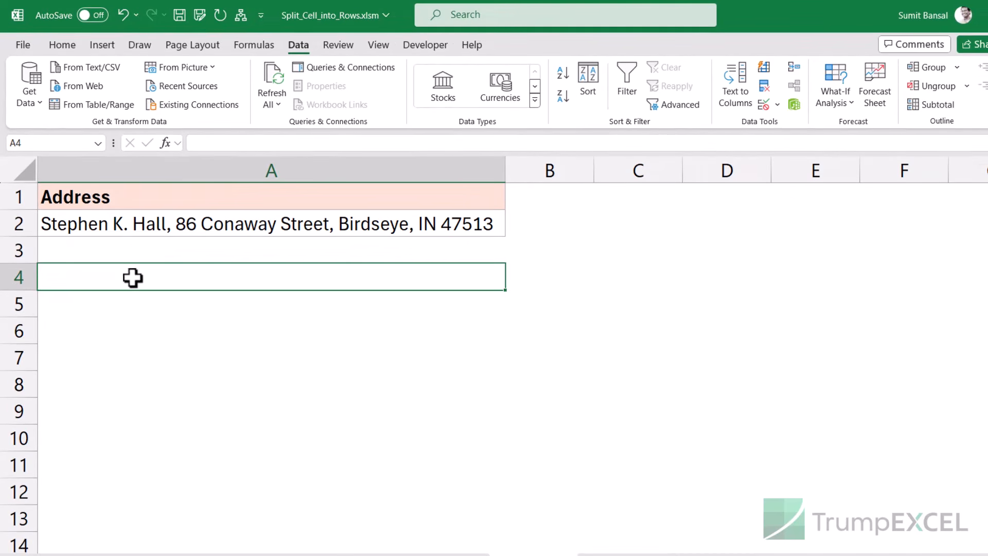
# Step: On the Text to Columns sheet, set up Text to Columns for the address in A2 as Delimited with only Comma as delimiter
pyautogui.click(160, 224)
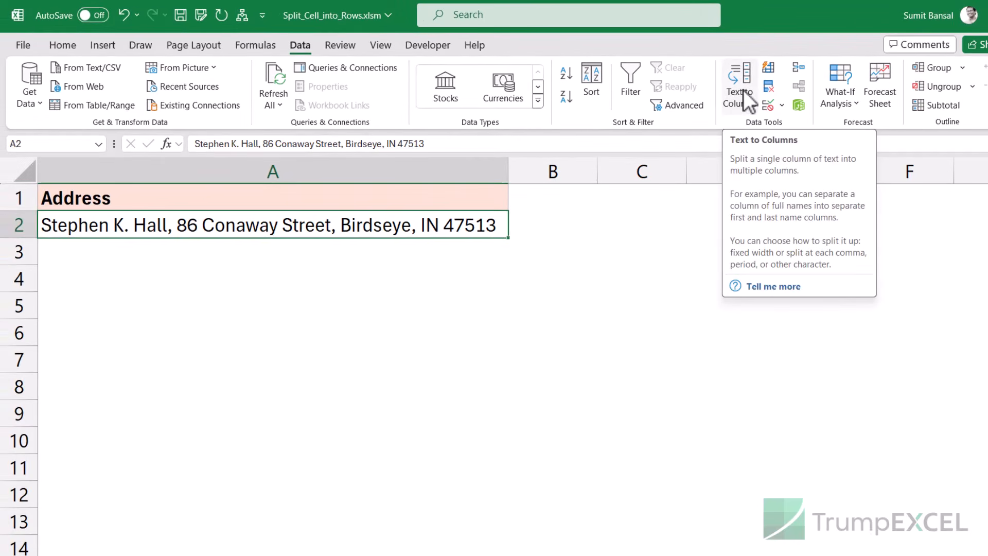
pyautogui.click(744, 89)
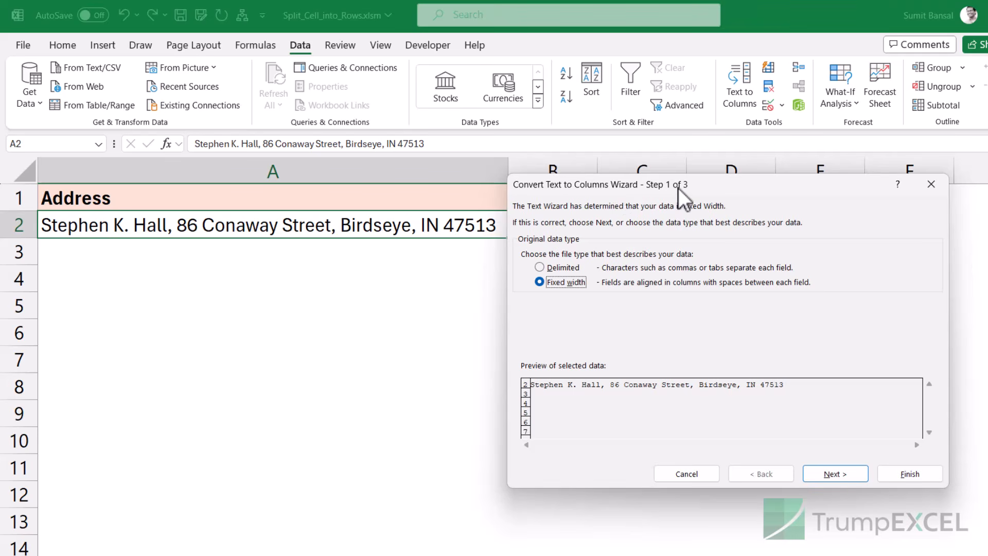
pyautogui.click(561, 268)
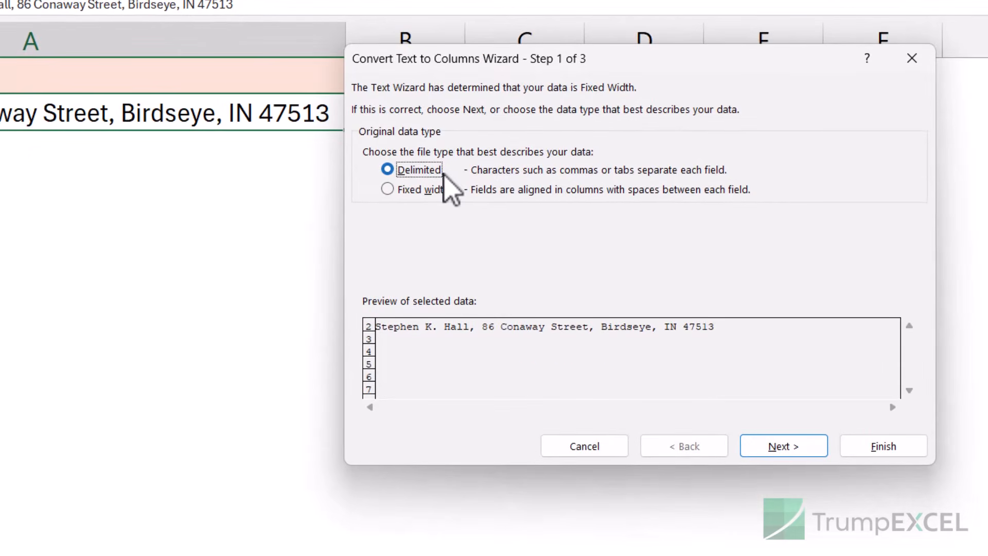
pyautogui.click(777, 452)
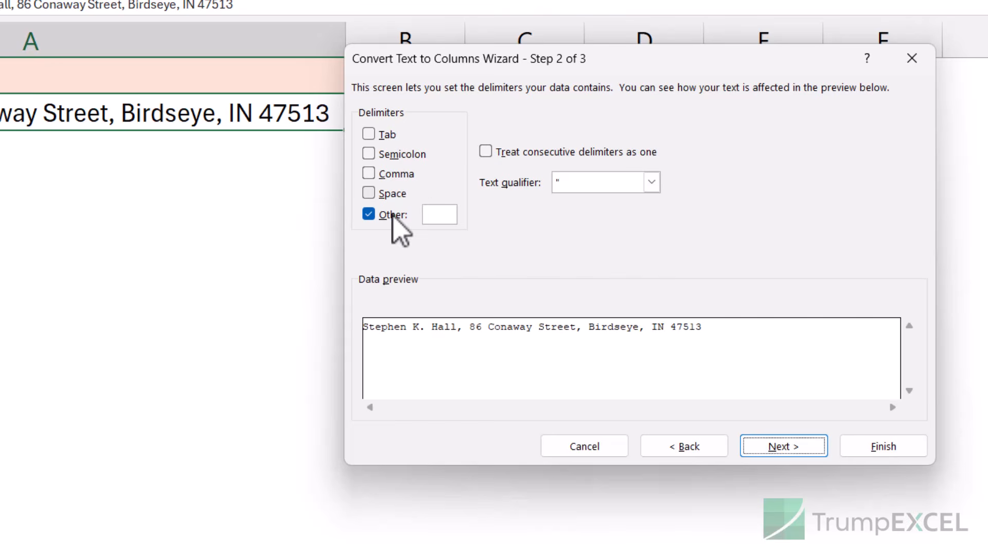
pyautogui.click(373, 176)
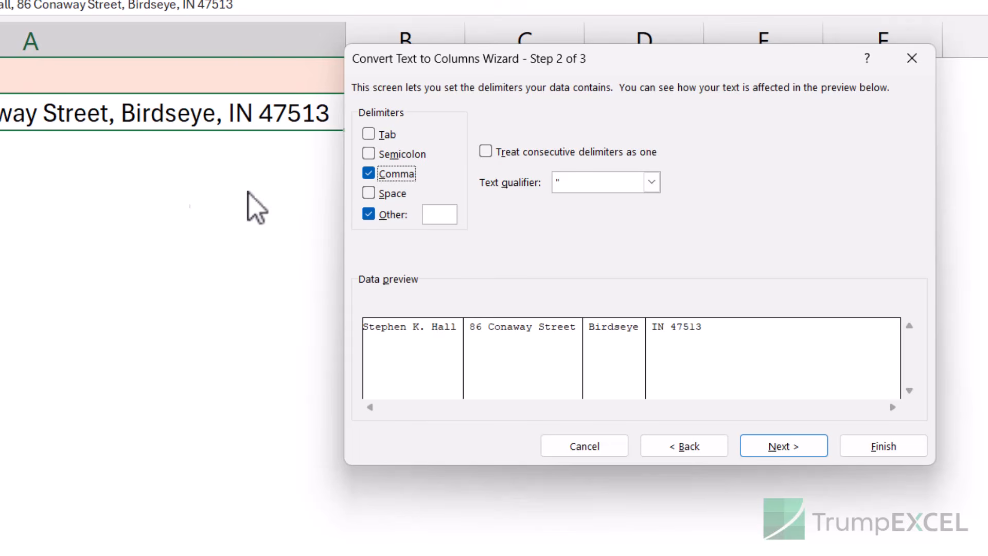
pyautogui.click(368, 214)
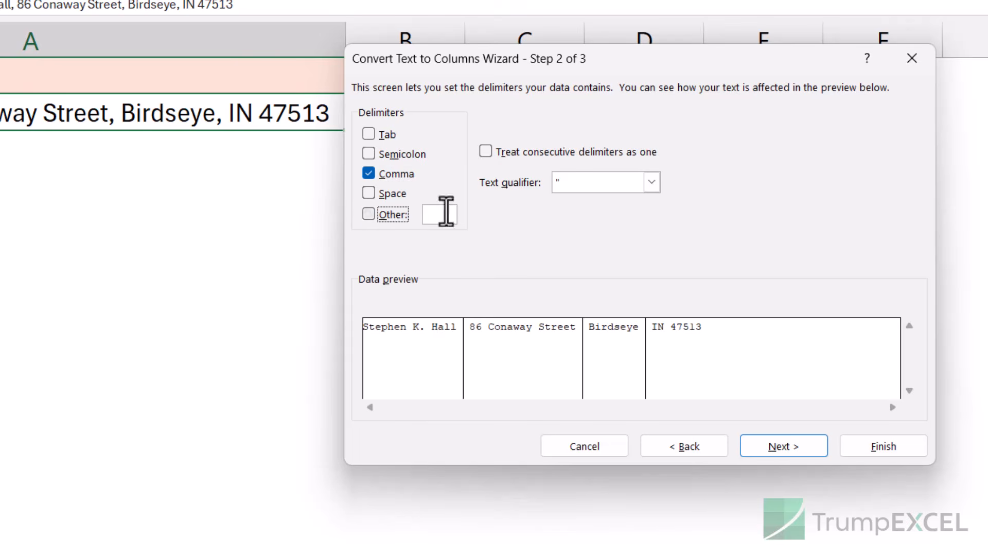
pyautogui.click(803, 452)
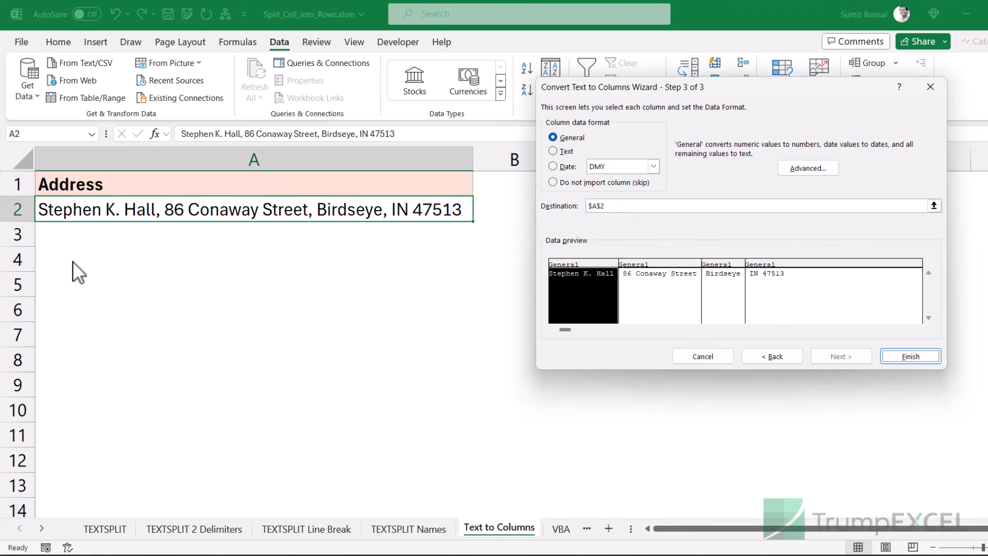
# Step: Set the Text to Columns destination to $A$5 and finish the split
pyautogui.click(934, 206)
pyautogui.click(62, 265)
pyautogui.click(58, 282)
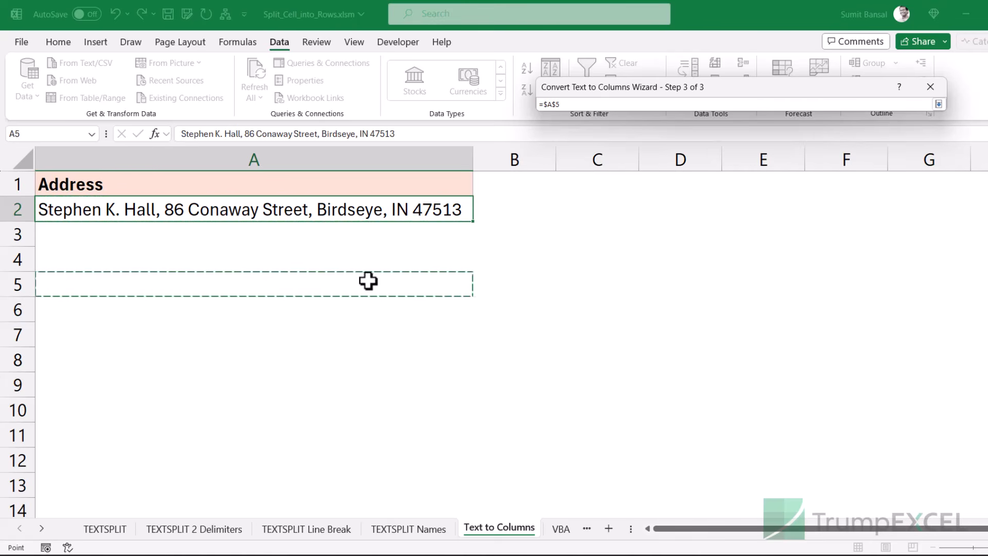
pyautogui.click(939, 104)
pyautogui.click(909, 356)
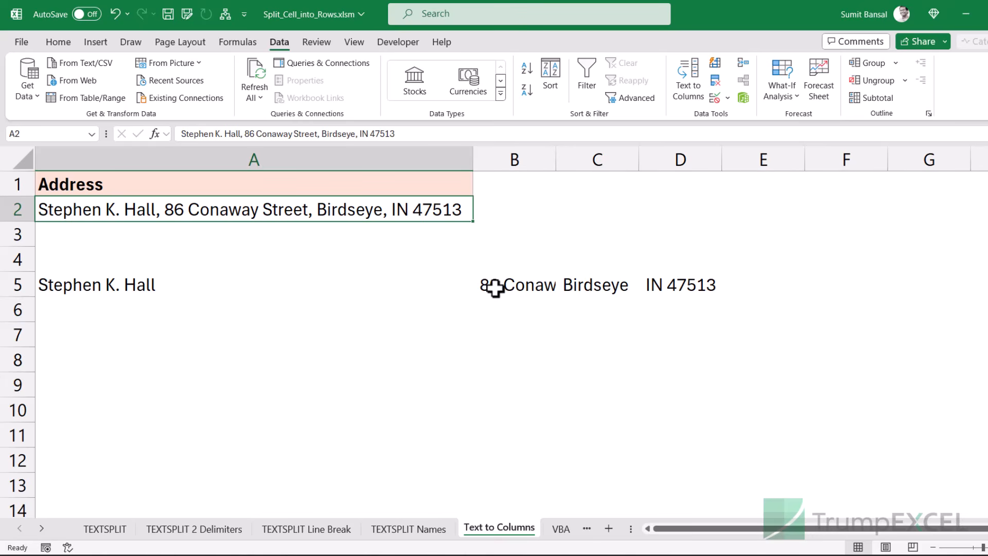
# Step: Copy the split address parts in A5:D5 and paste them transposed into the rows starting at A7
pyautogui.click(218, 284)
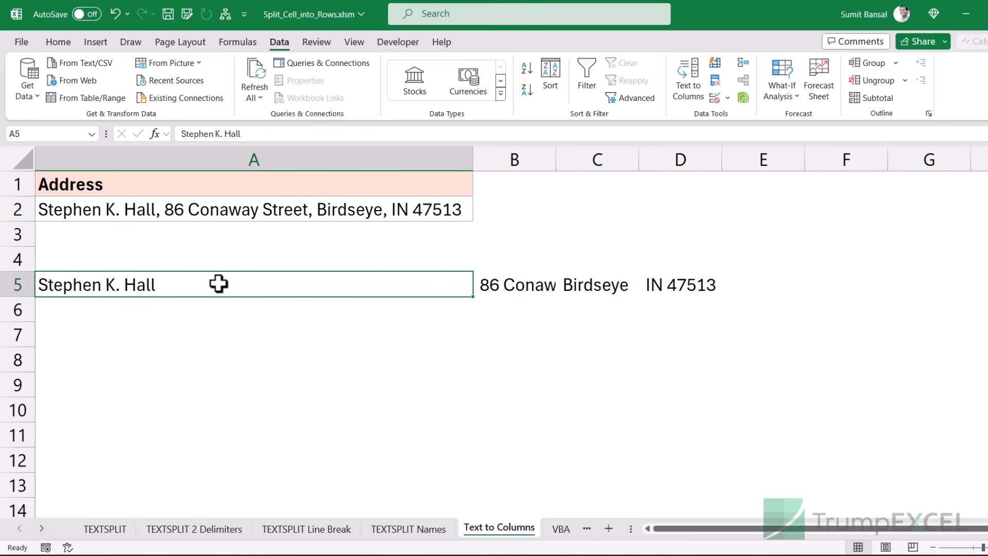
pyautogui.press('Right')
pyautogui.press('Right')
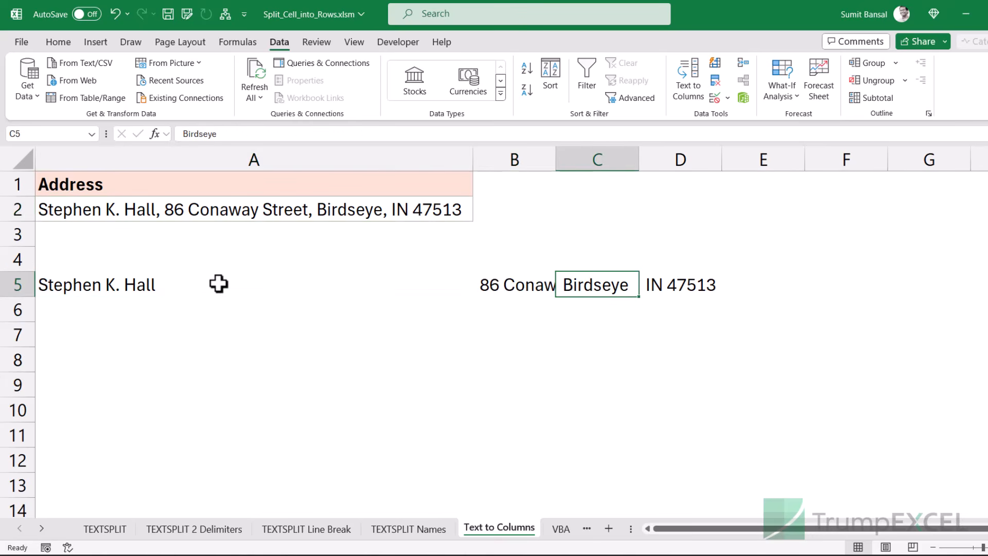
pyautogui.press('Right')
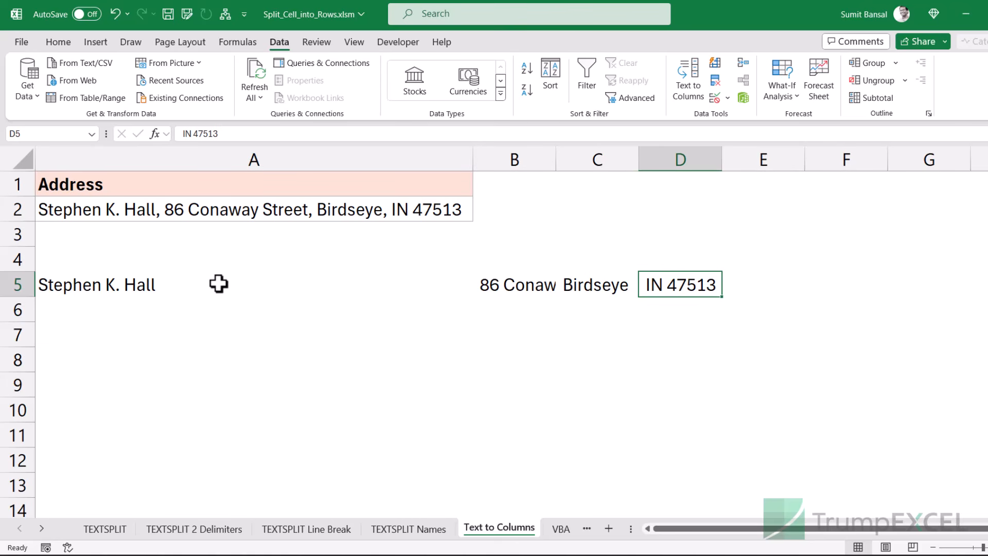
pyautogui.moveTo(203, 283); pyautogui.dragTo(663, 287)
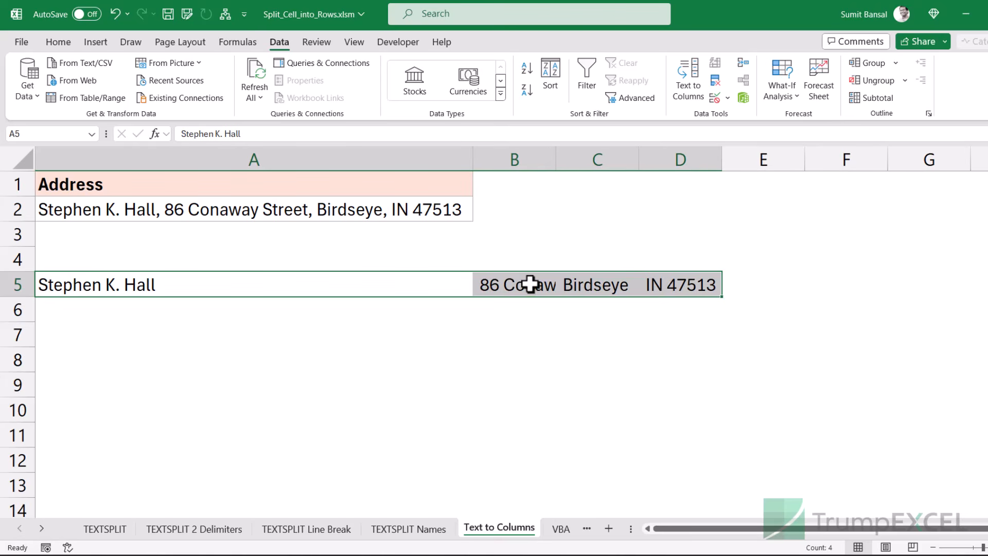
pyautogui.hotkey('ctrl', 'c')
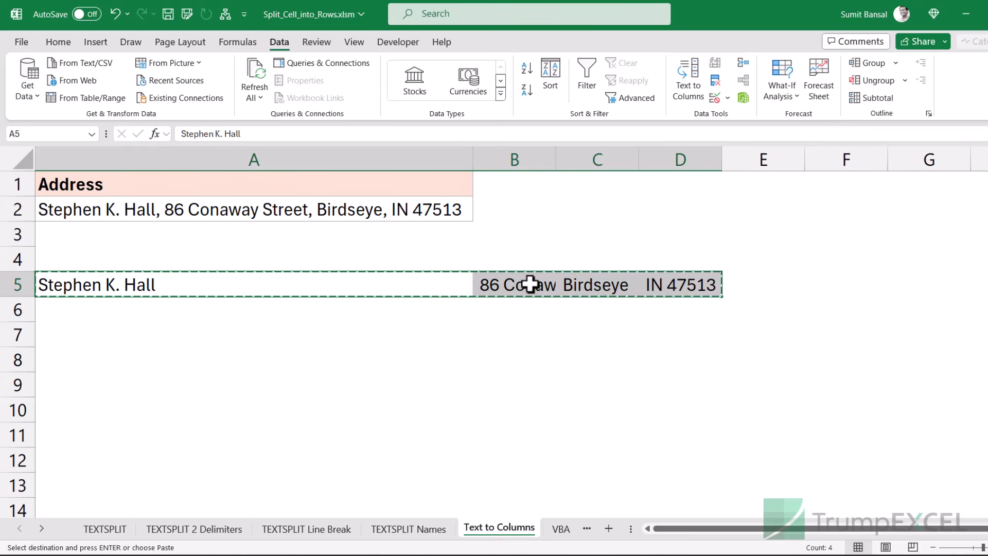
pyautogui.click(58, 337)
pyautogui.rightClick(58, 337)
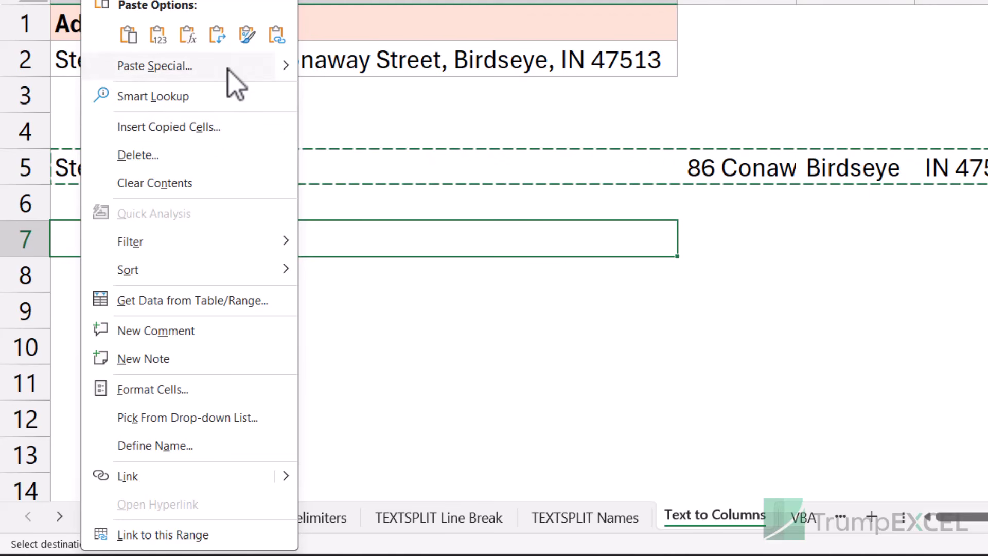
pyautogui.moveTo(282, 67)
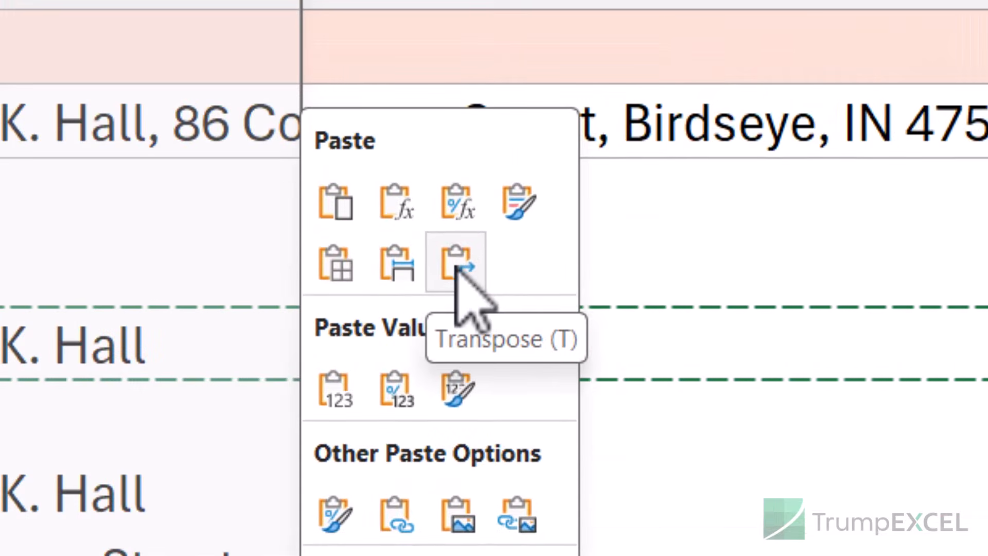
pyautogui.click(456, 264)
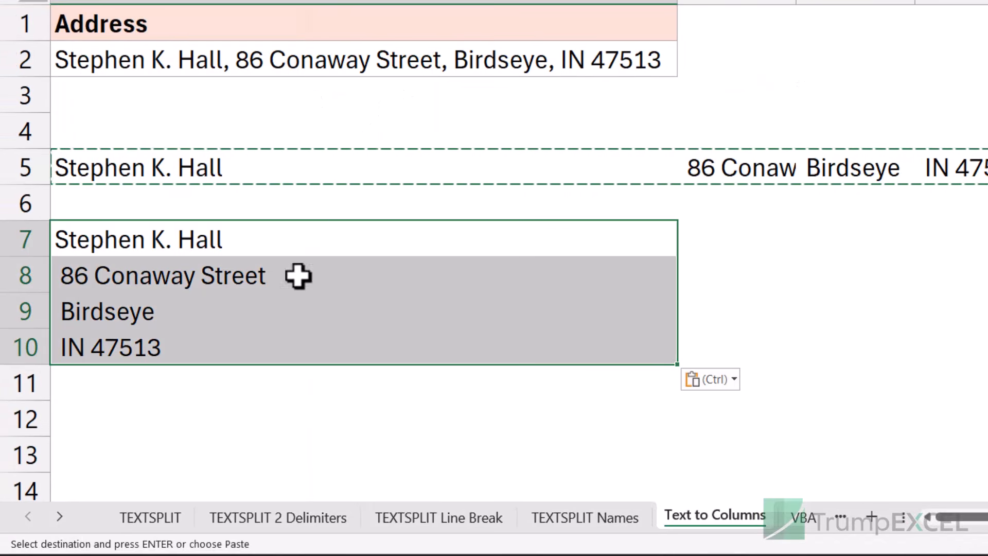
# Step: Compare the transposed rows in A7:A10 with the original address in A2, and check A8 for a leading space
pyautogui.moveTo(309, 240); pyautogui.dragTo(311, 342)
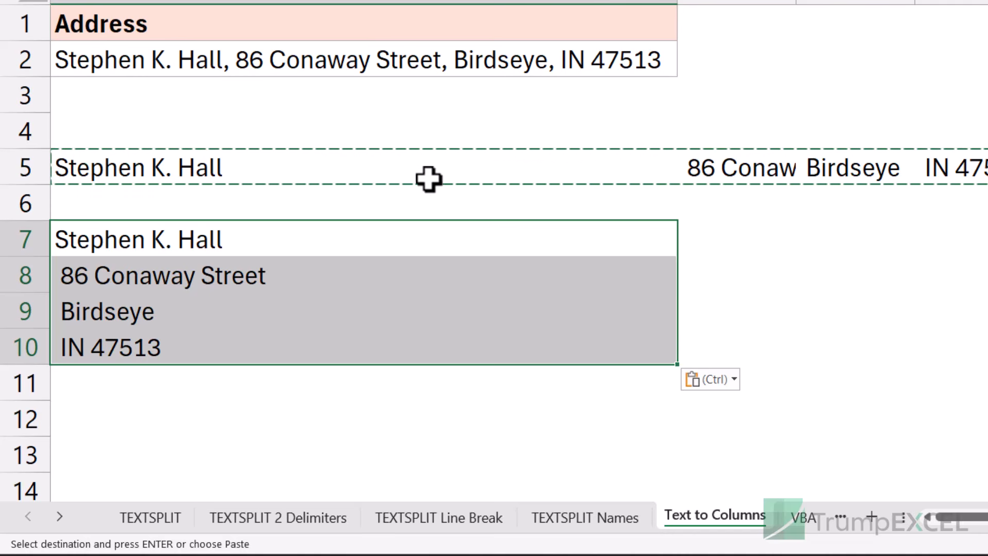
pyautogui.moveTo(353, 248); pyautogui.dragTo(347, 333)
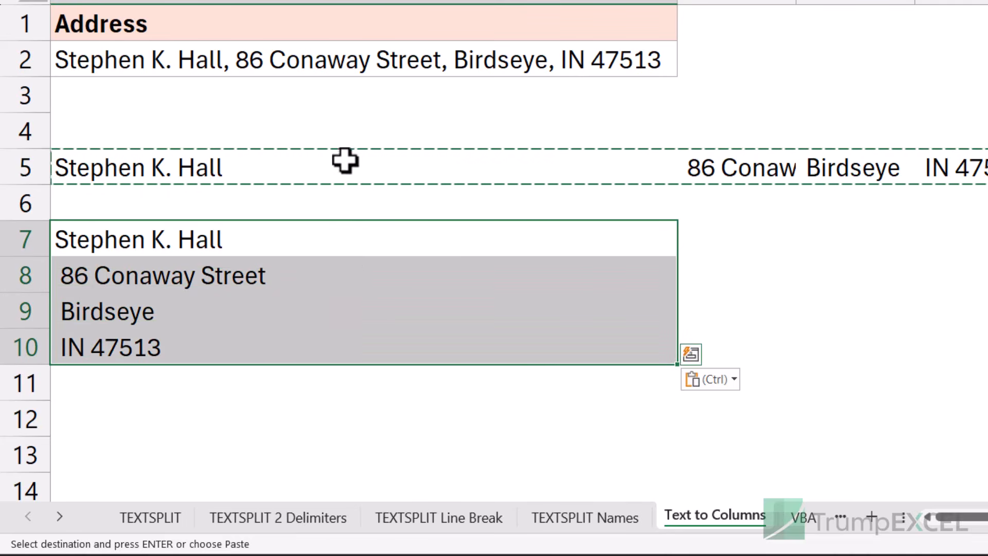
pyautogui.click(344, 60)
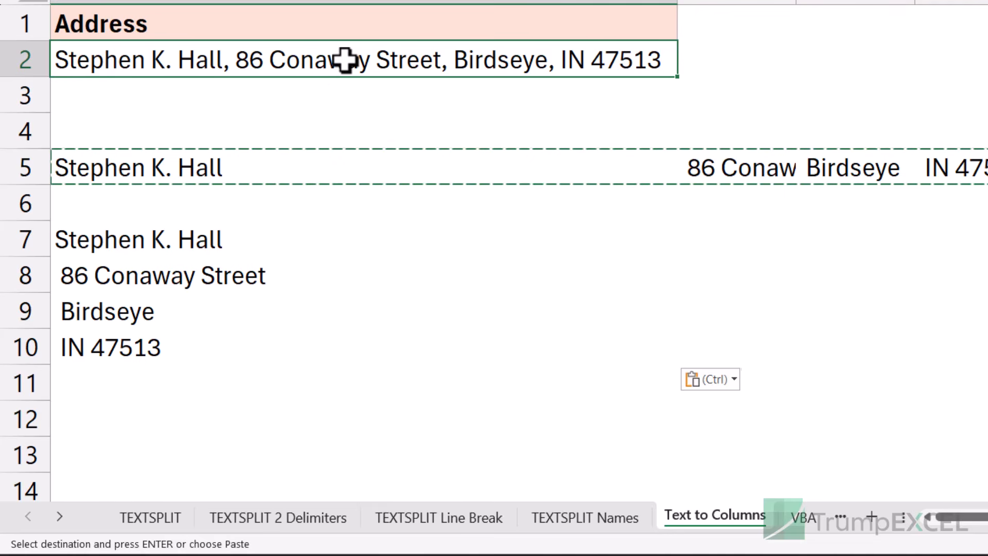
pyautogui.moveTo(298, 240); pyautogui.dragTo(290, 332)
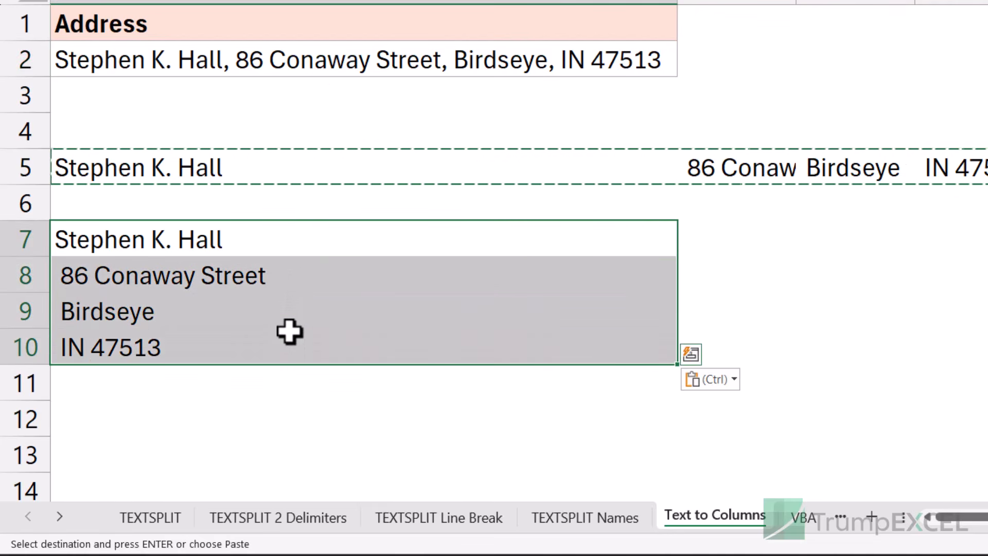
pyautogui.doubleClick(54, 278)
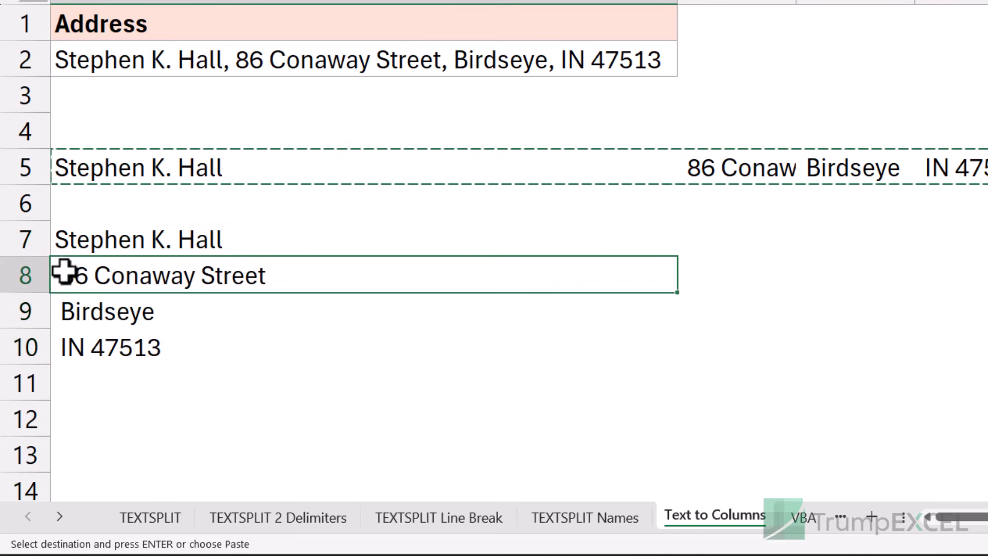
pyautogui.press('Escape')
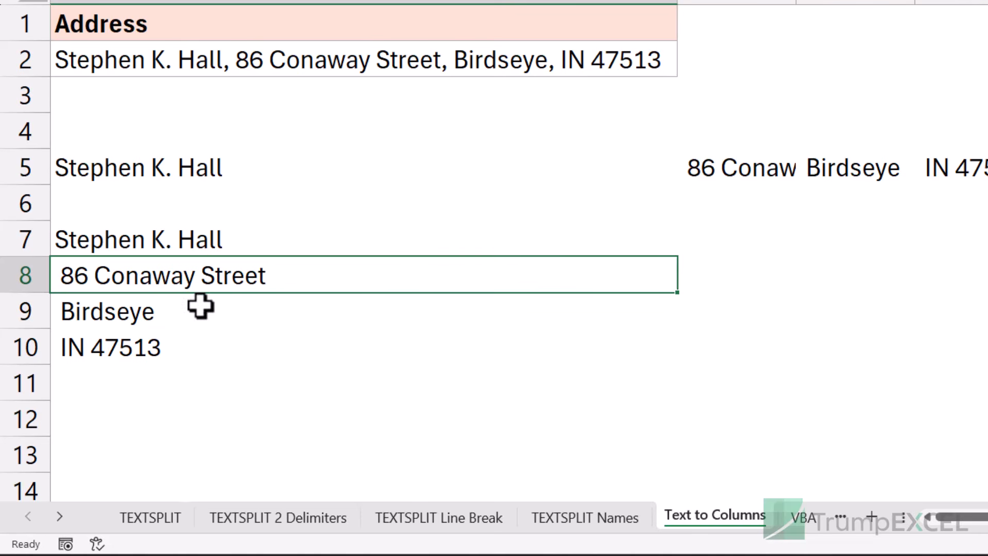
pyautogui.click(755, 234)
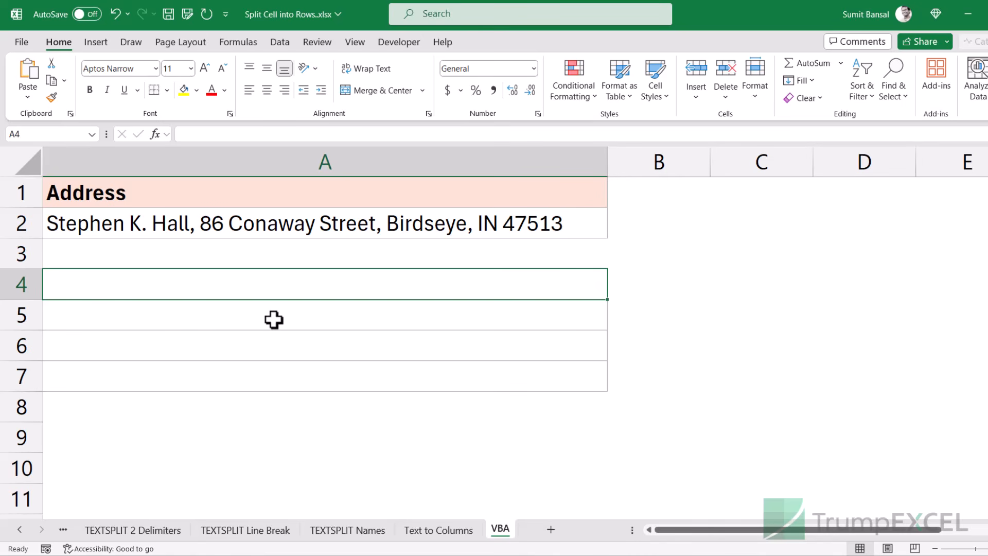
pyautogui.click(287, 231)
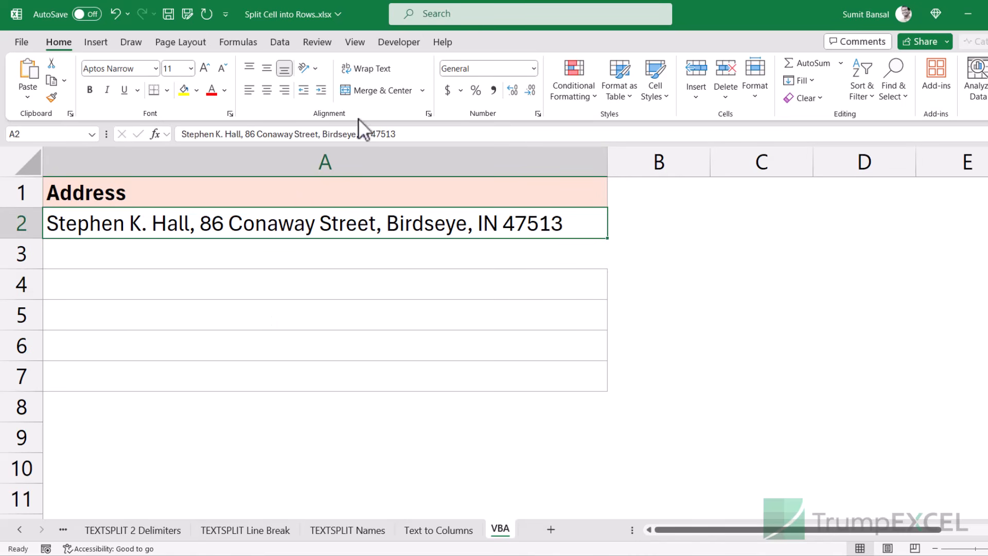
pyautogui.click(388, 45)
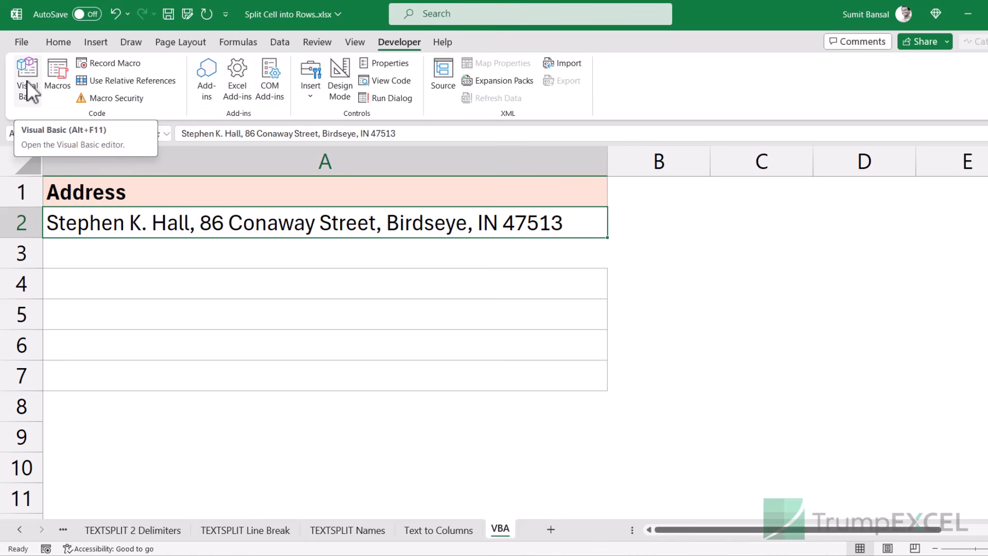
pyautogui.click(27, 82)
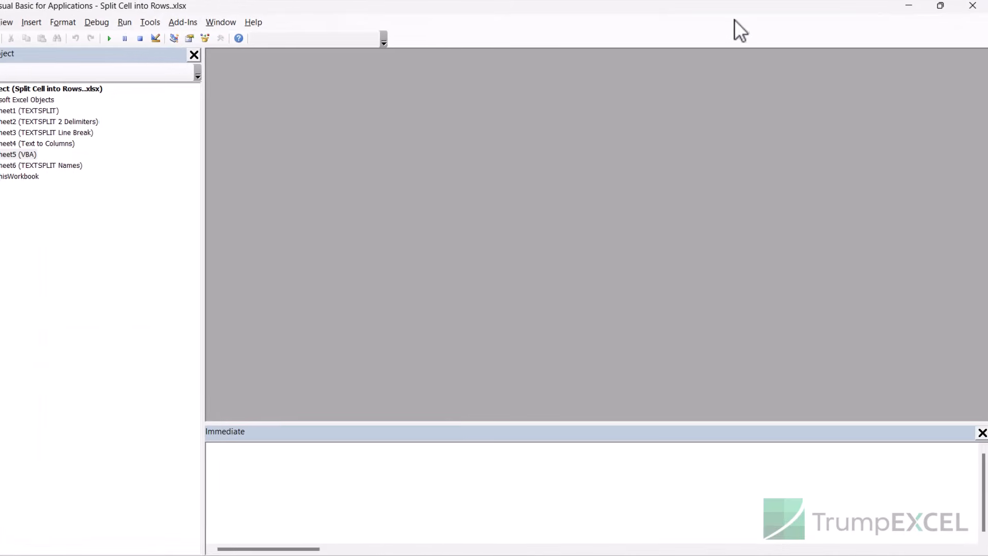
pyautogui.click(962, 15)
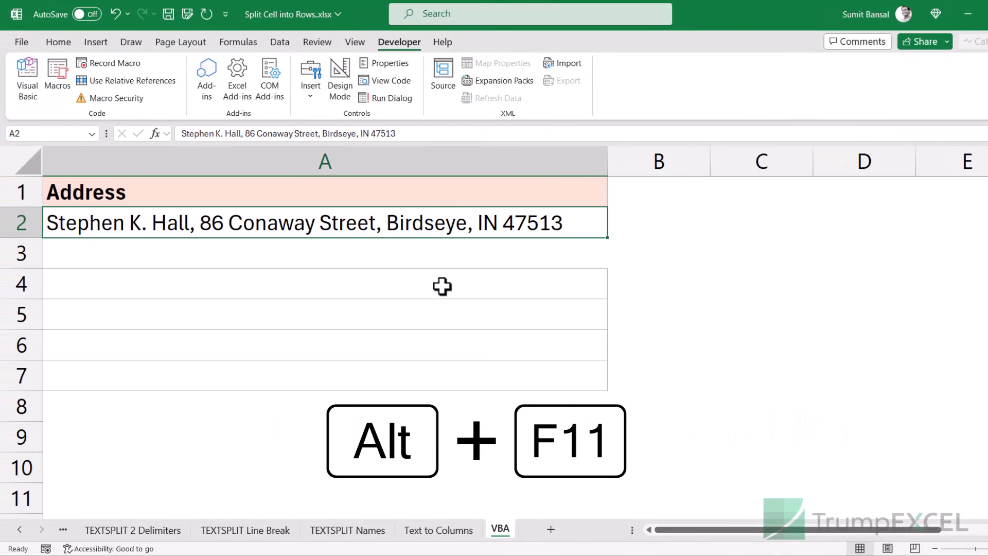
# Step: Open the Visual Basic editor, insert a new module and paste in the SplitCellToRows function code from the Notepad file
pyautogui.hotkey('alt', 'F11')
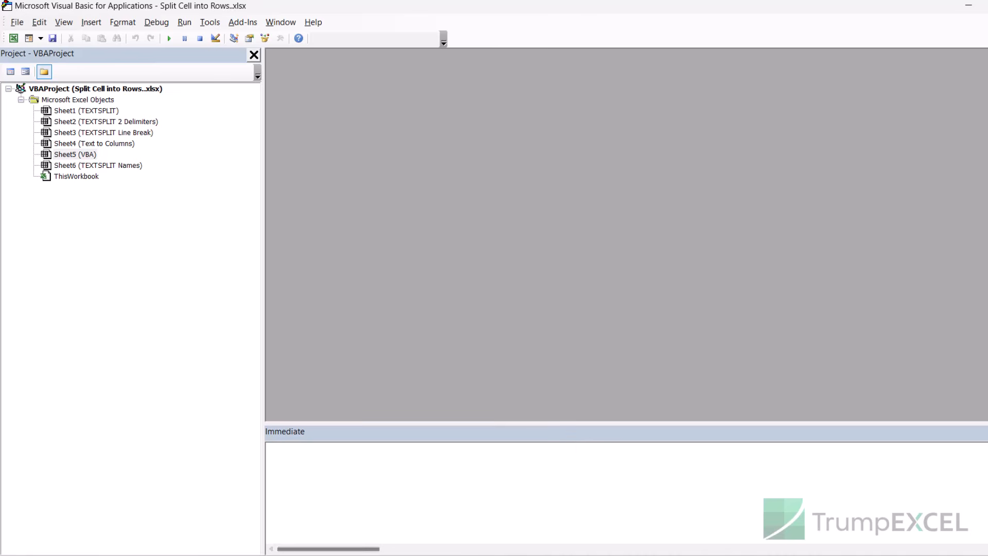
pyautogui.hotkey('alt', 'Tab')
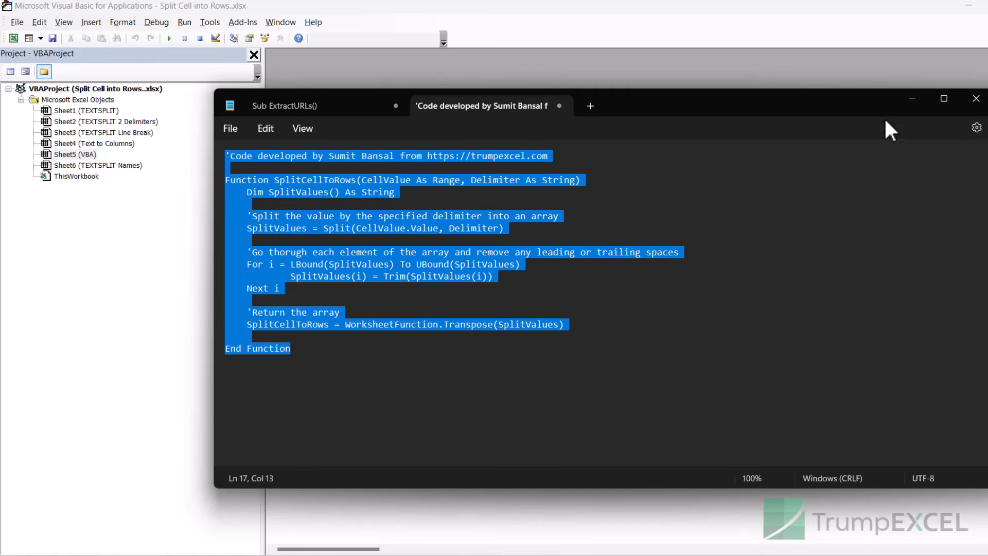
pyautogui.click(910, 102)
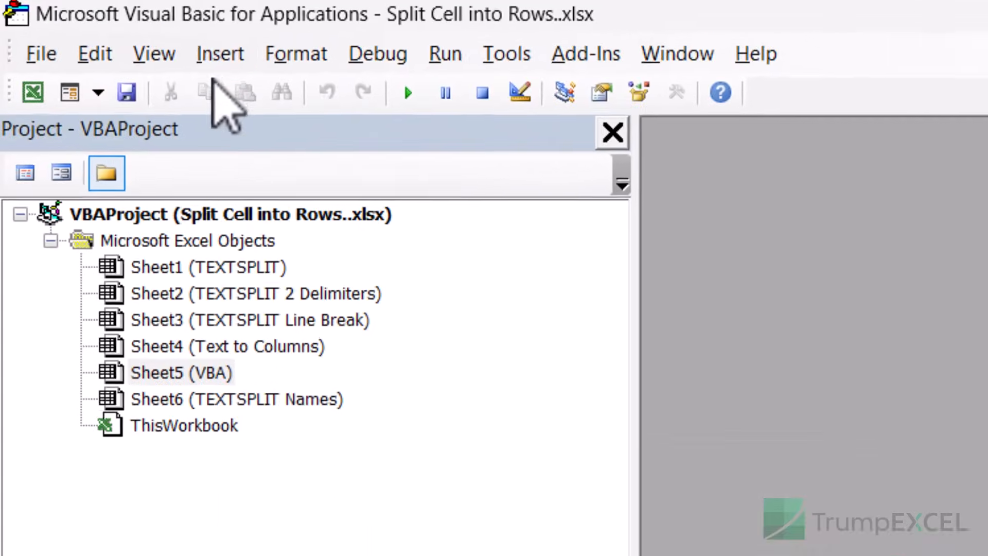
pyautogui.click(90, 23)
pyautogui.click(206, 173)
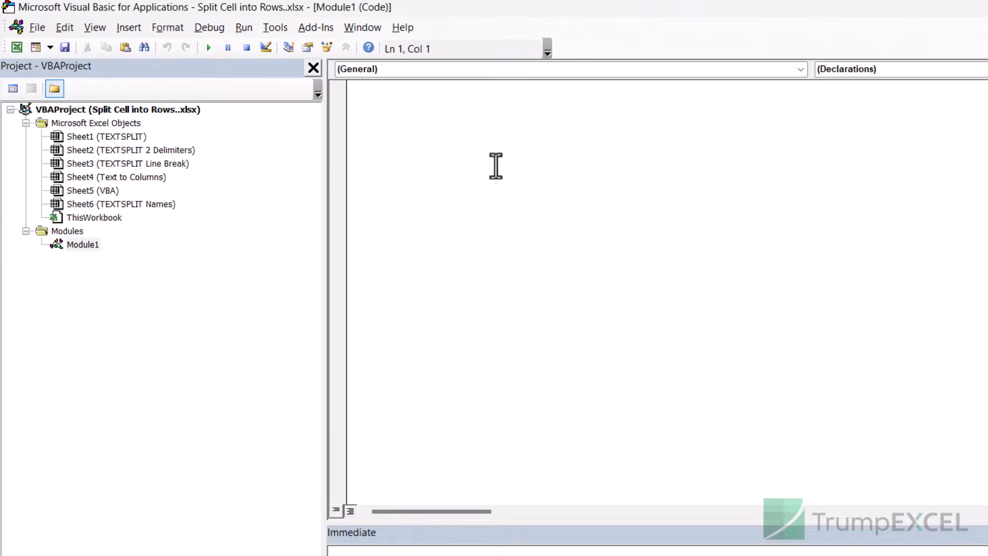
pyautogui.write("'Code developed by Sumit Bansal from https://trumpexcel.com  Function SplitCellToRows(CellValue As Range, Delimiter As String)     Dim SplitValues() As String      'Split the value by the specified delimiter into an array     SplitValues = Split(CellValue.Value, Delimiter)      'Go thorugh each element of the array and remove any leading or trailing spaces     For i = LBound(SplitValues) To UBound(SplitValues)             SplitValues(i) = Trim(SplitValues(i))     Next i      'Return the array     SplitCellToRows = WorksheetFunction.Transpose(SplitValues)  End Function")
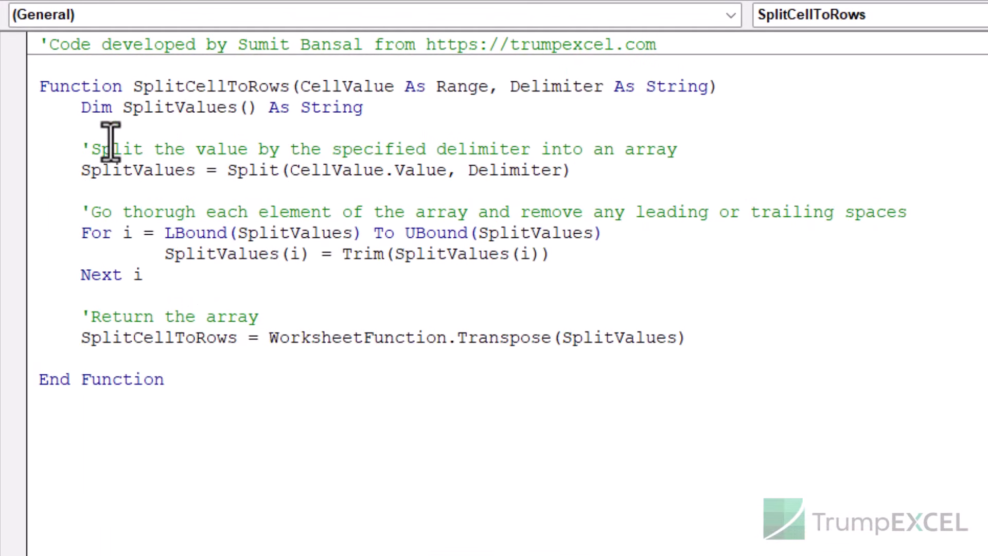
# Step: Examine the SplitCellToRows function's name, its CellValue and Delimiter arguments, the SplitValues array and the line that returns the result
pyautogui.moveTo(133, 86); pyautogui.dragTo(287, 83)
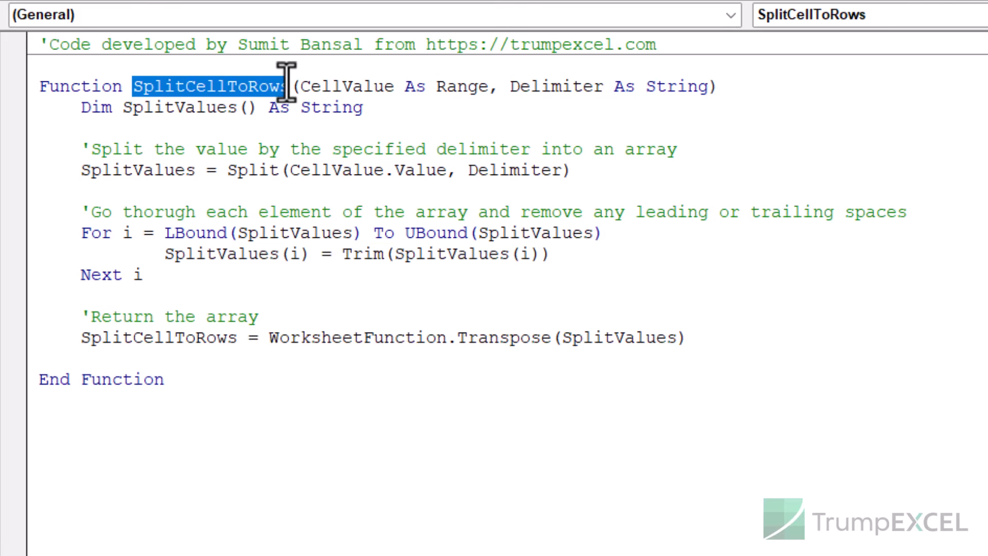
pyautogui.moveTo(300, 87); pyautogui.dragTo(488, 87)
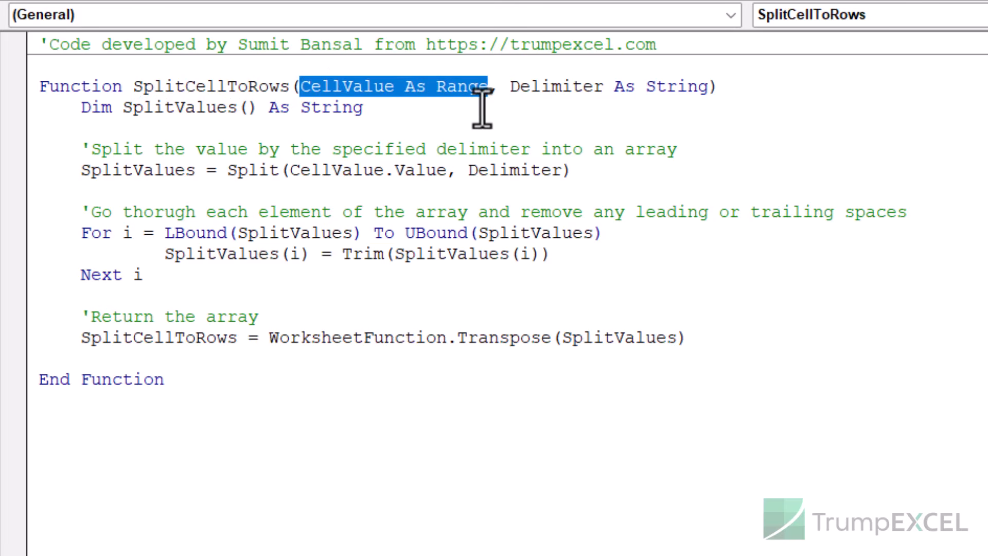
pyautogui.click(533, 93)
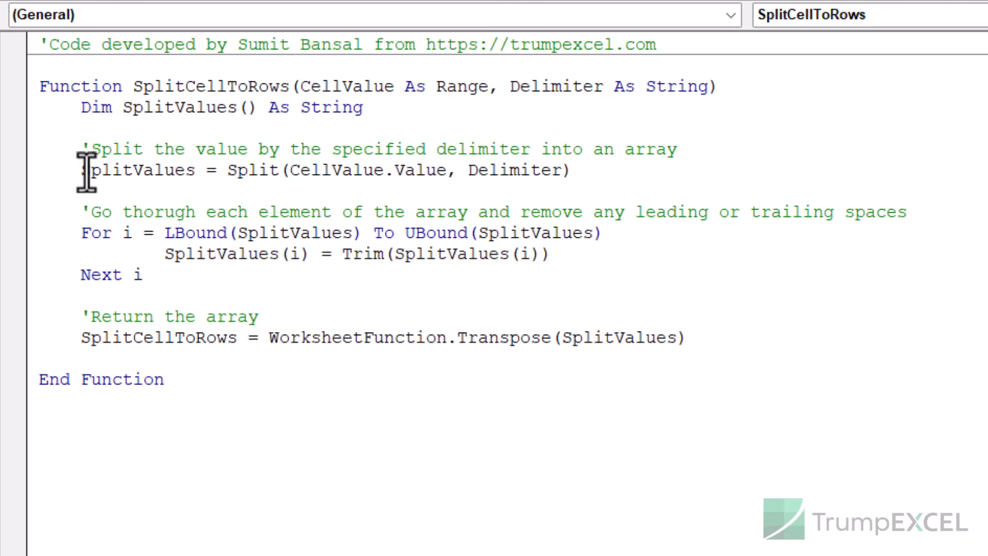
pyautogui.moveTo(81, 170); pyautogui.dragTo(197, 169)
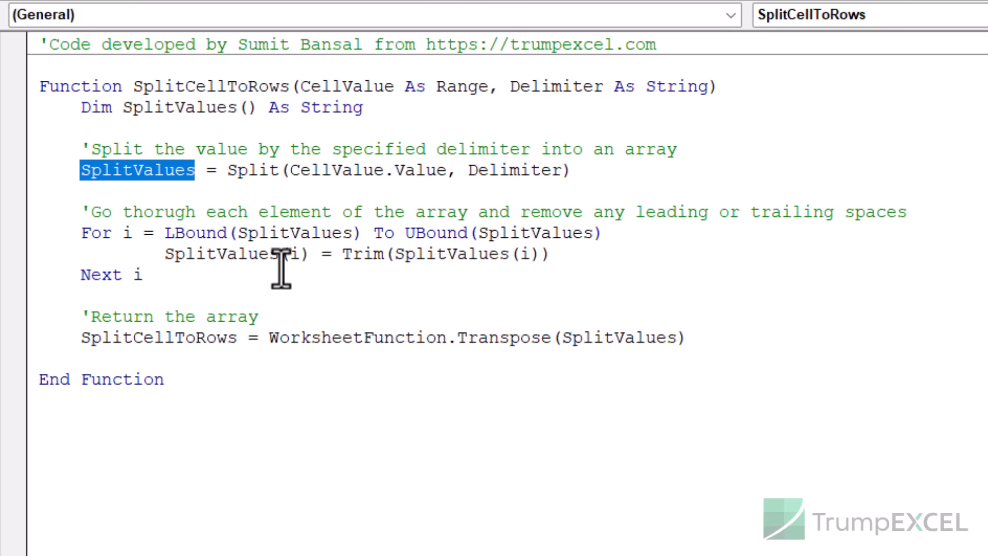
pyautogui.moveTo(79, 338); pyautogui.dragTo(237, 338)
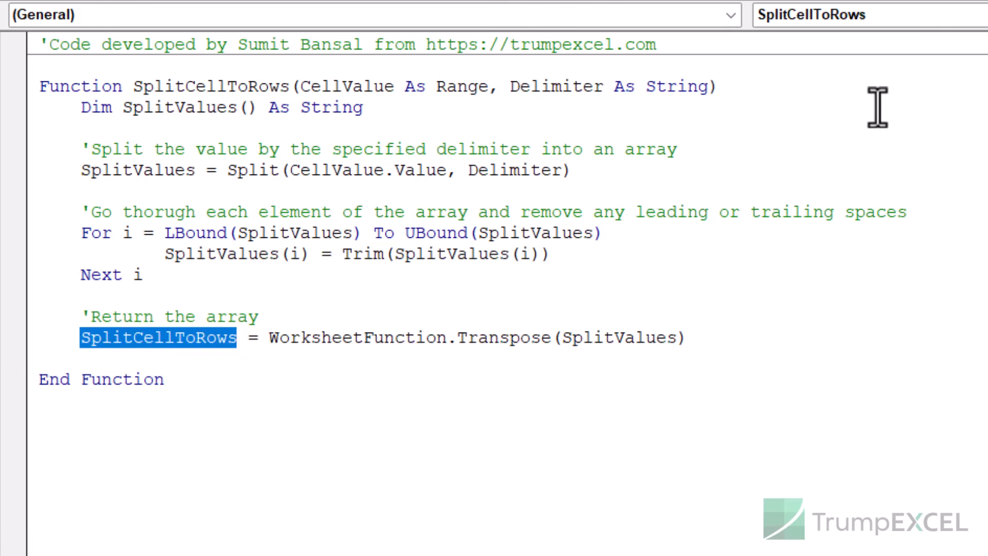
# Step: Return to the VBA sheet and split the address into rows from A4 with the custom function: =SplitCellToRows(A2,",")
pyautogui.click(892, 9)
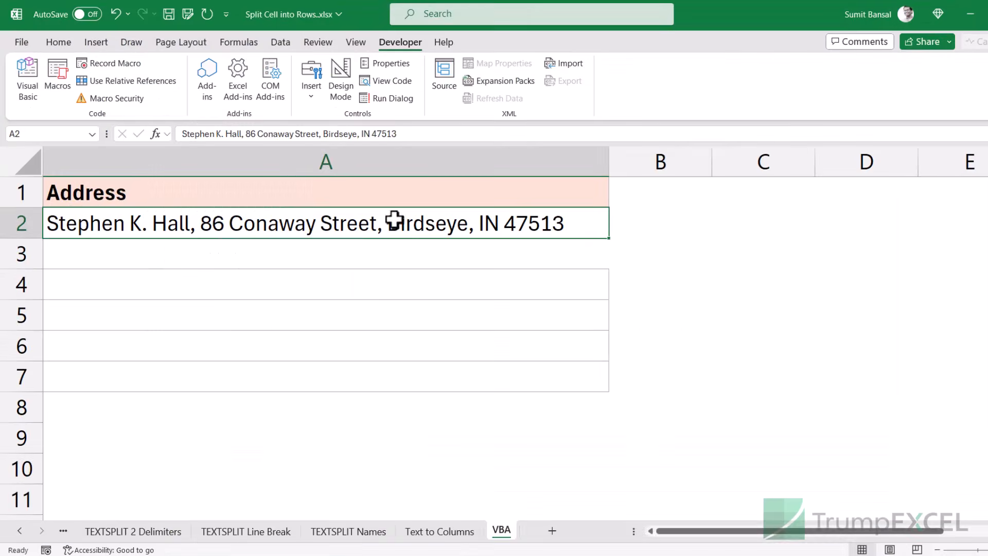
pyautogui.click(318, 287)
pyautogui.write('=spl')
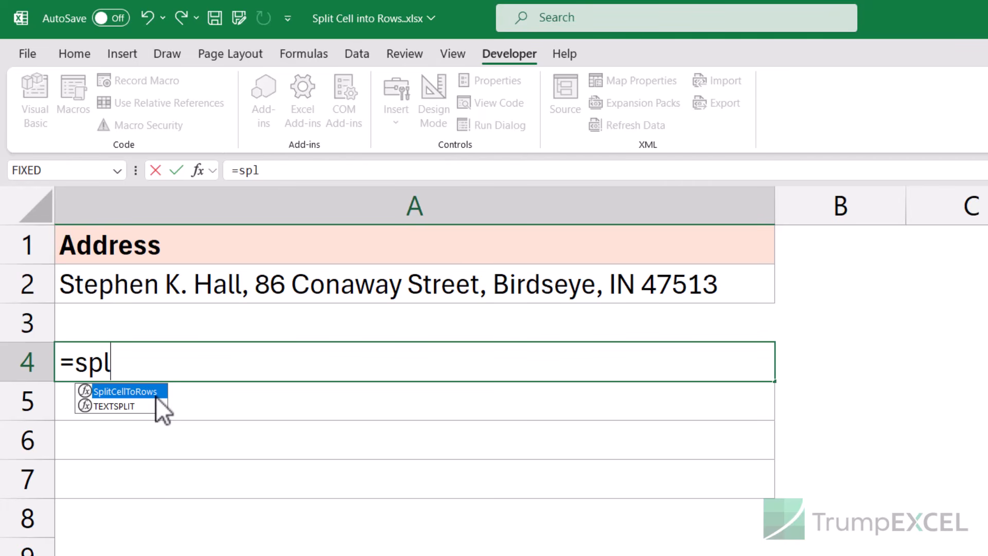
pyautogui.press('Tab')
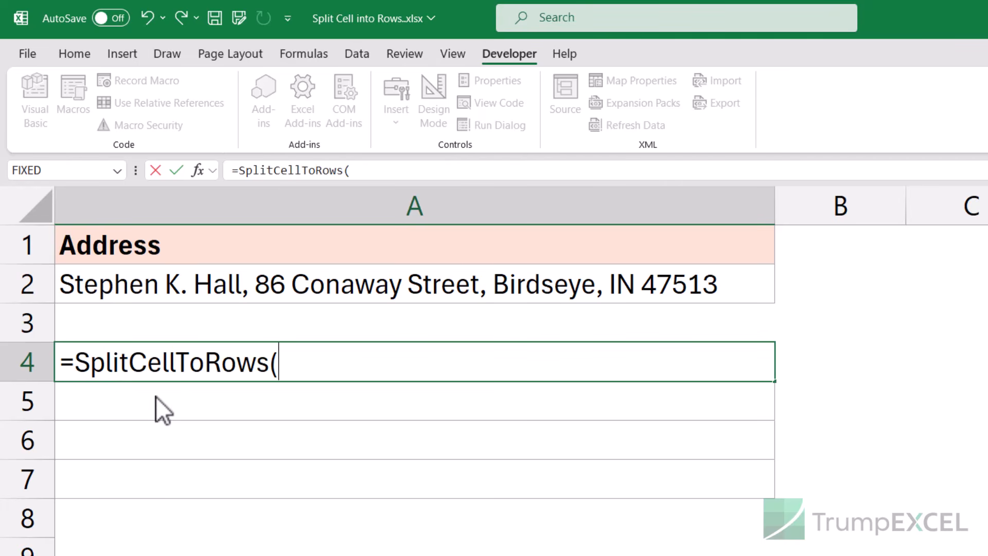
pyautogui.click(230, 292)
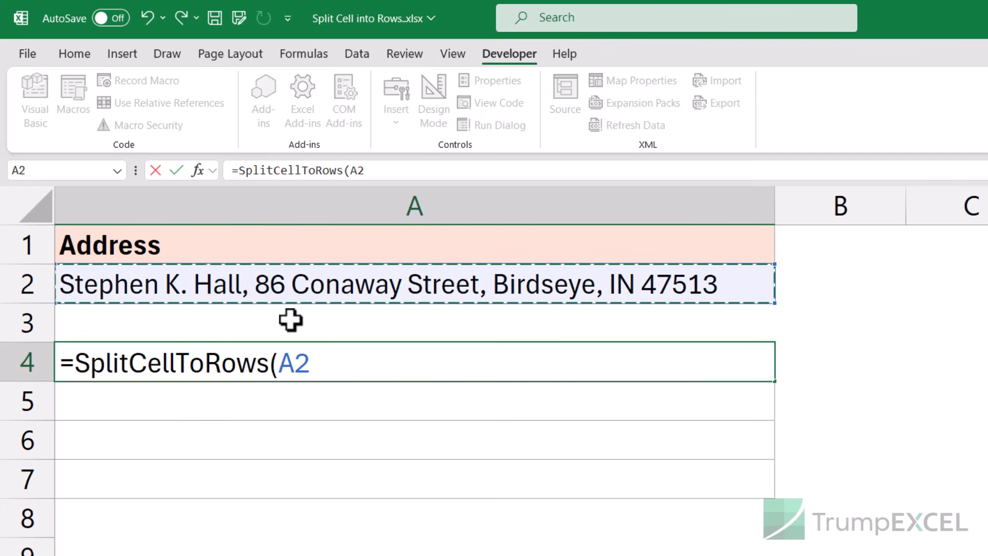
pyautogui.write(',')
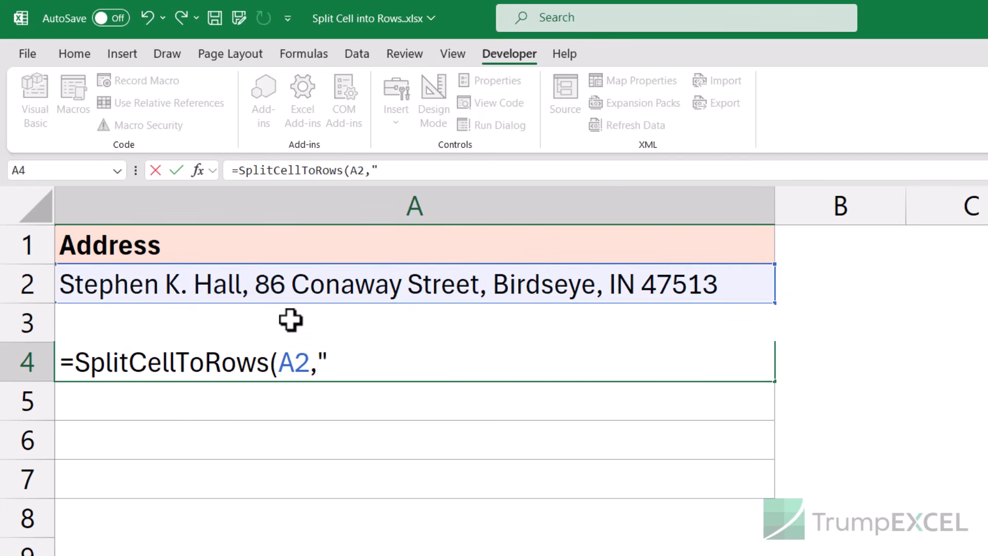
pyautogui.write('",")')
pyautogui.press('Return')
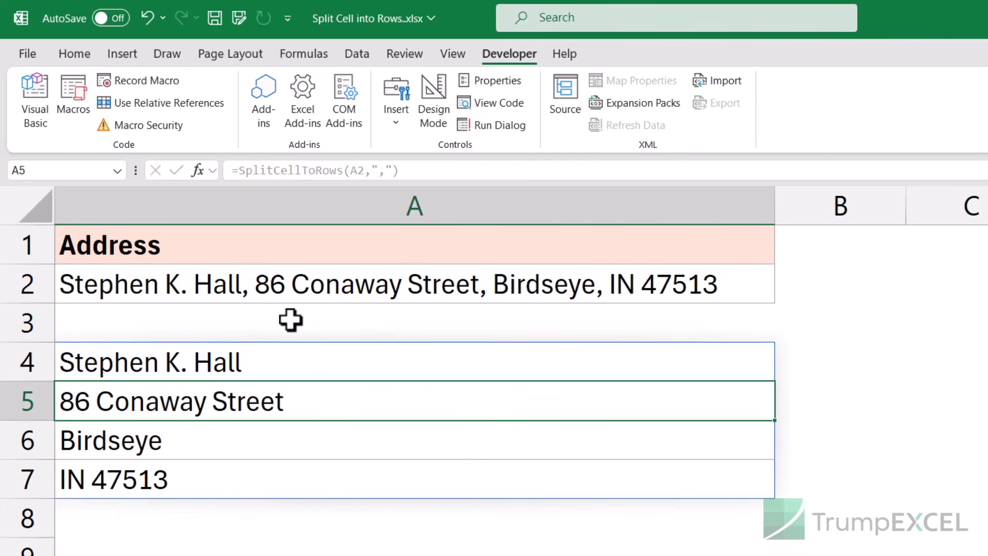